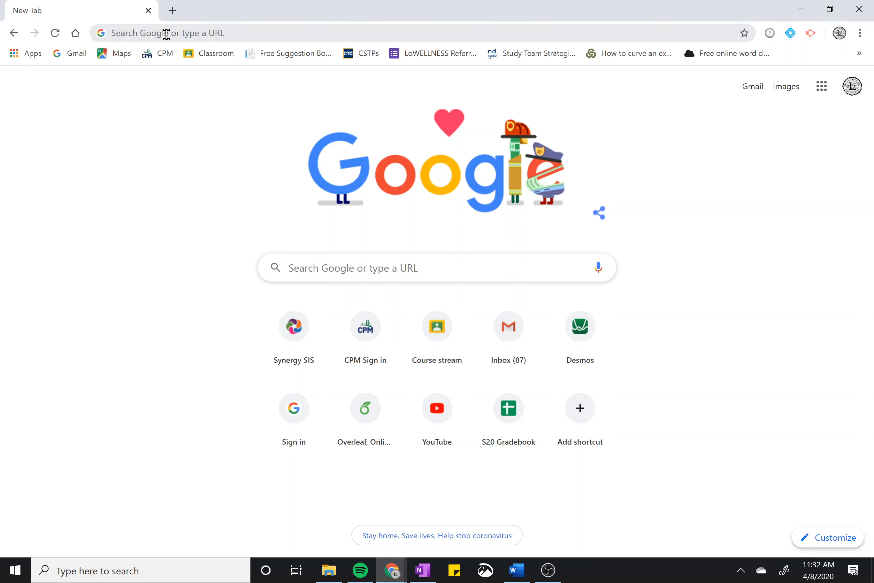
Go to sheets.google.com and browse the templates and recent spreadsheets list
{"action": "left_click", "coordinate": [169, 29]}
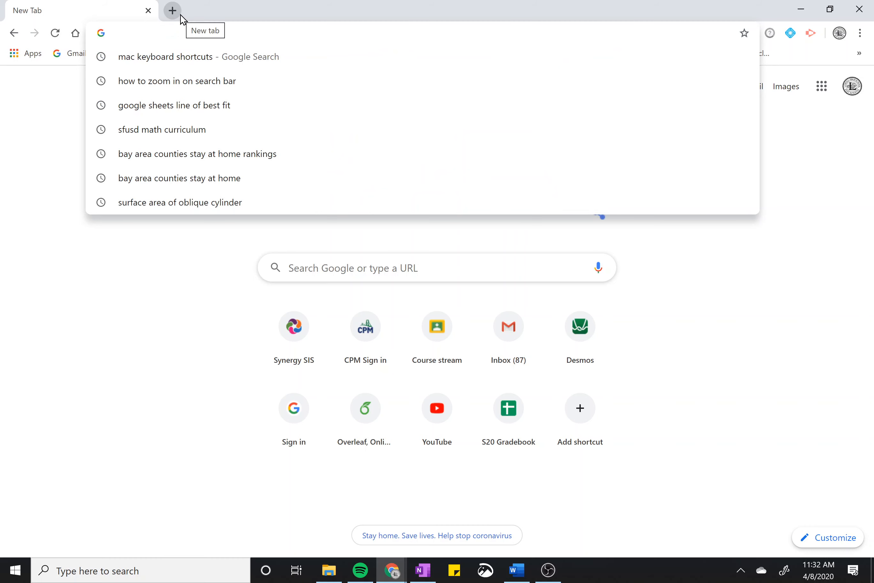
{"action": "type", "text": "sheets.google.com"}
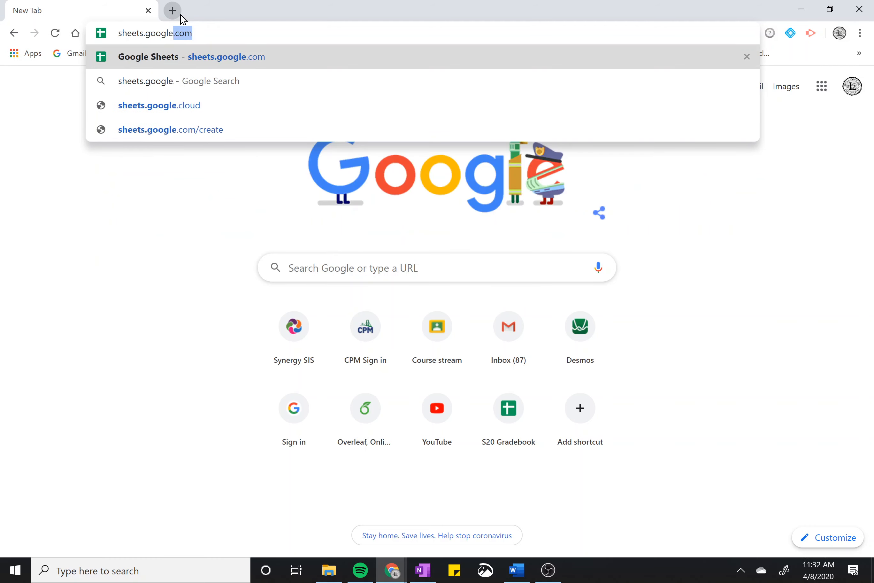
{"action": "key", "text": "Return"}
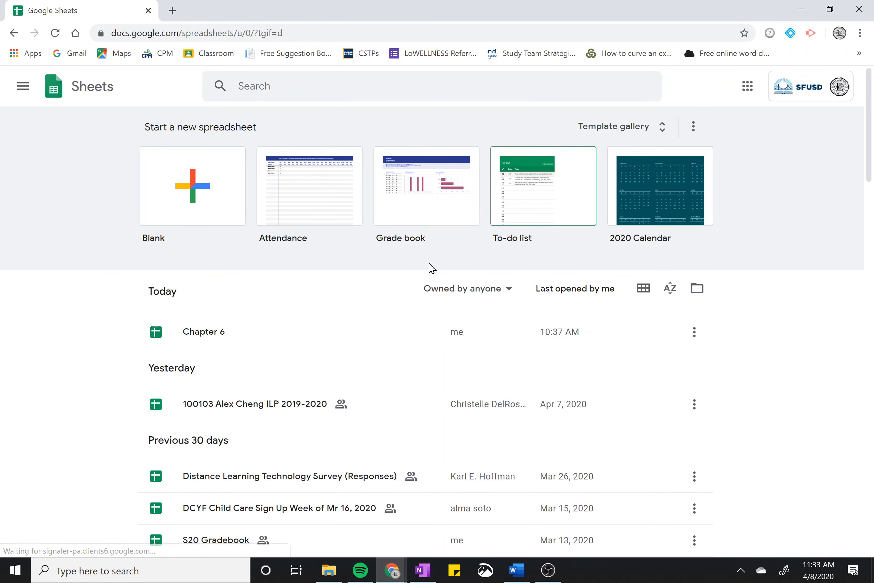
{"action": "scroll", "coordinate": [238, 280], "scroll_direction": "down", "scroll_amount": 6}
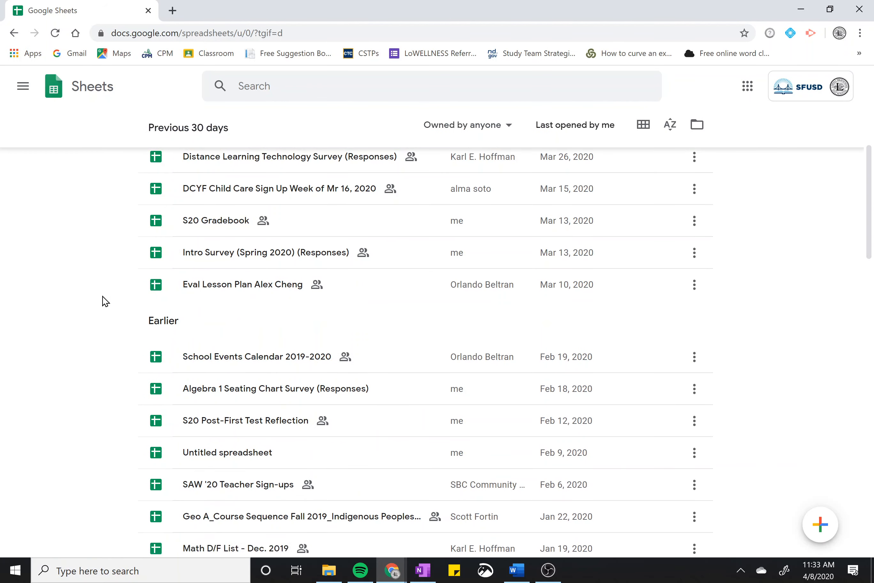
{"action": "scroll", "coordinate": [103, 300], "scroll_direction": "up", "scroll_amount": 7}
{"action": "scroll", "coordinate": [107, 291], "scroll_direction": "down", "scroll_amount": 5}
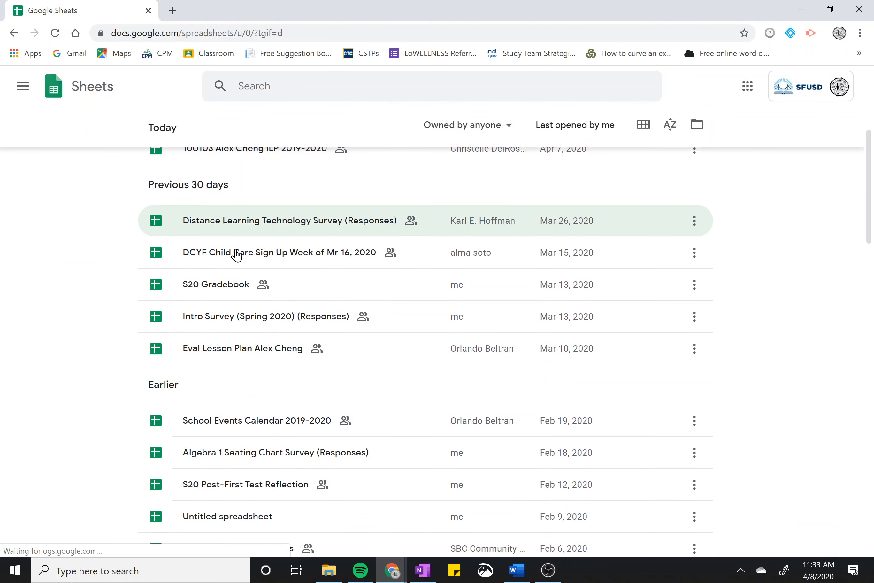
{"action": "scroll", "coordinate": [285, 340], "scroll_direction": "up", "scroll_amount": 6}
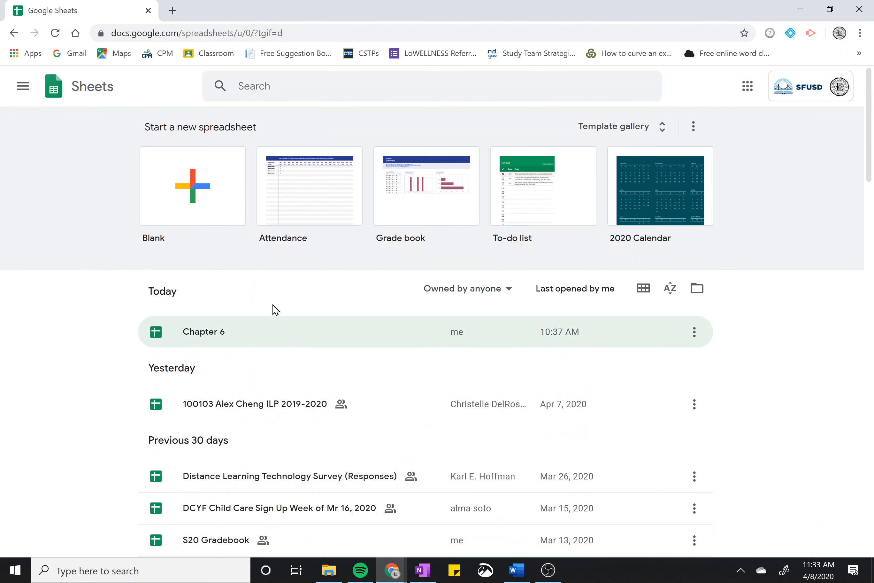
Start a Blank spreadsheet and rename it 'intro to google sheets'
{"action": "left_click", "coordinate": [228, 185]}
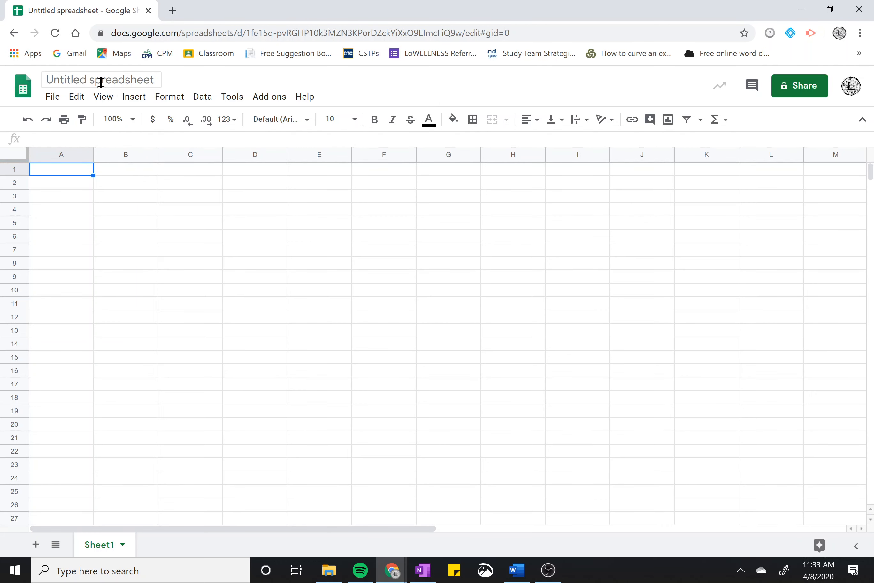
{"action": "left_click", "coordinate": [89, 80]}
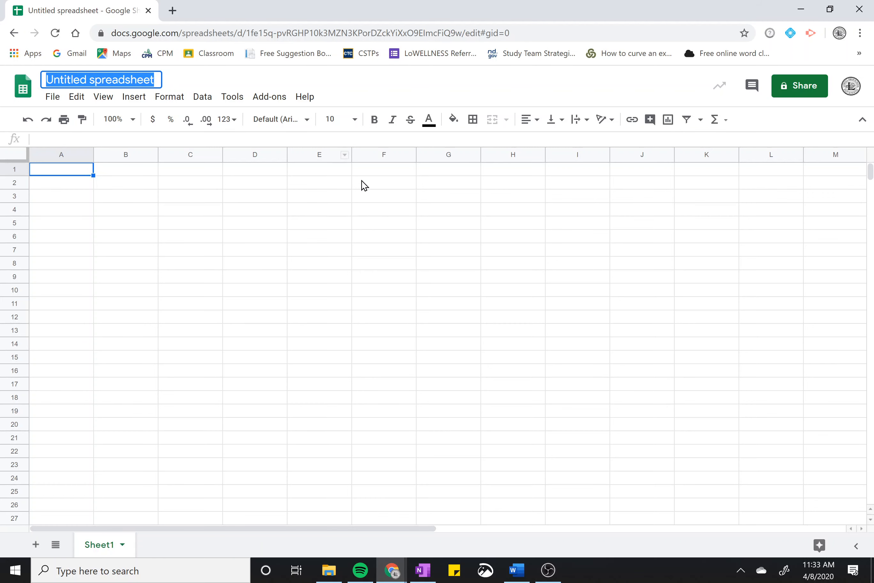
{"action": "type", "text": "intro "}
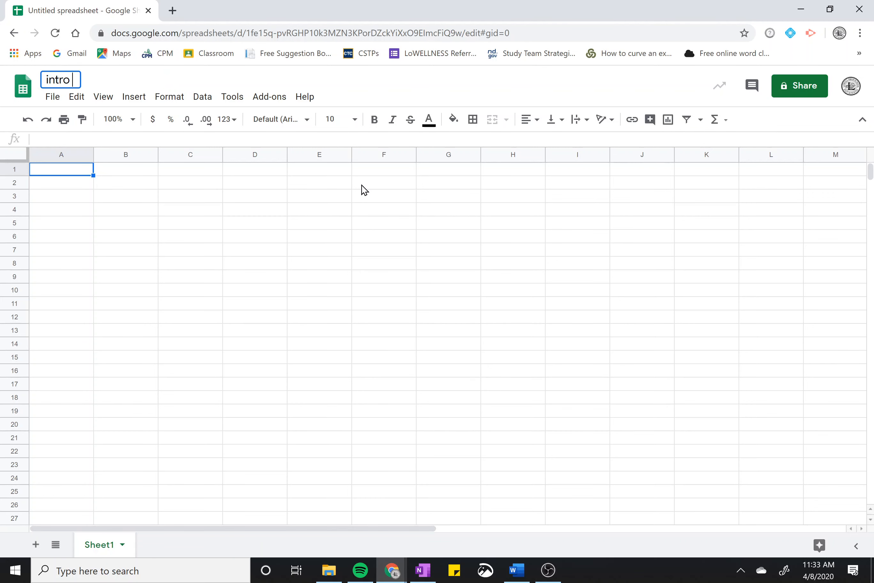
{"action": "type", "text": "to google sheets"}
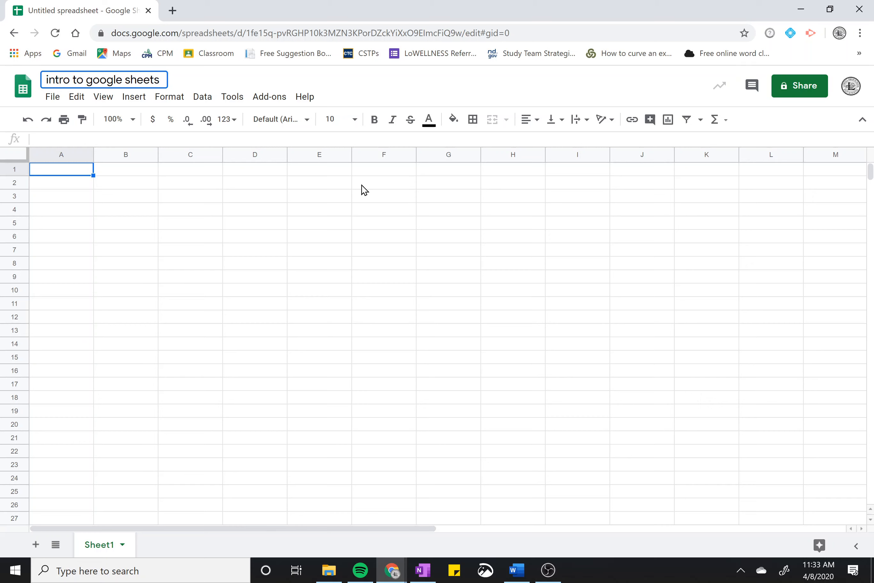
{"action": "key", "text": "Return"}
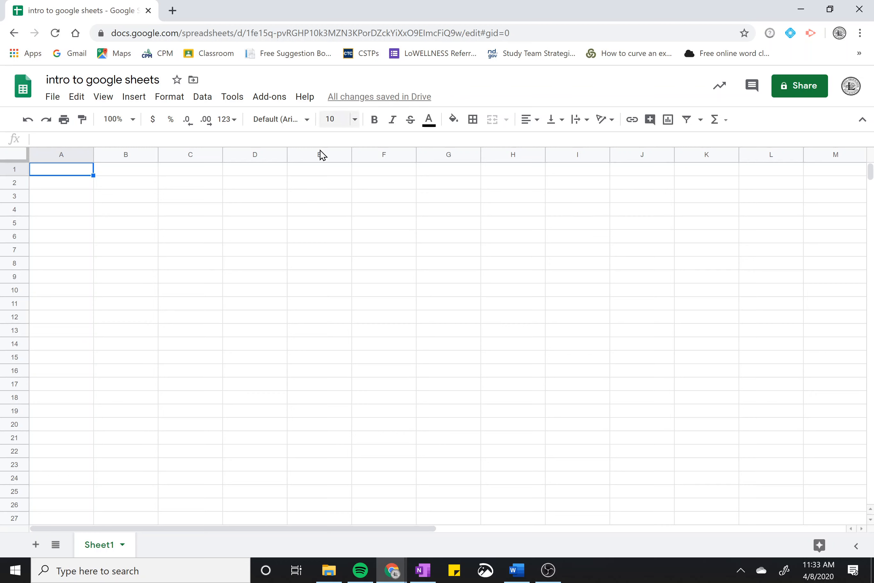
{"action": "mouse_move", "coordinate": [410, 105]}
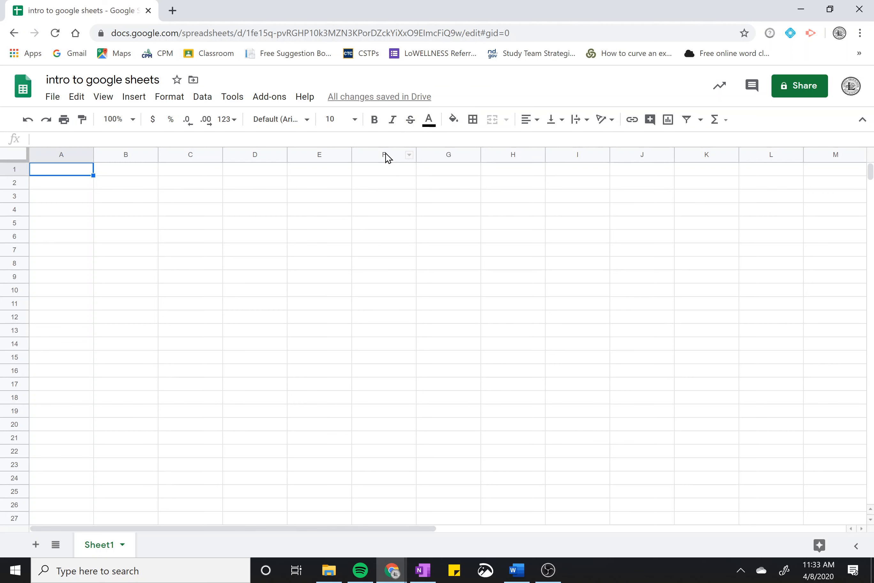
Type 'kdfjlkdfhdlkfjgldj' into A1, then click around various cells to practise selecting
{"action": "type", "text": "kdfjlkdfhdlkfjgldj"}
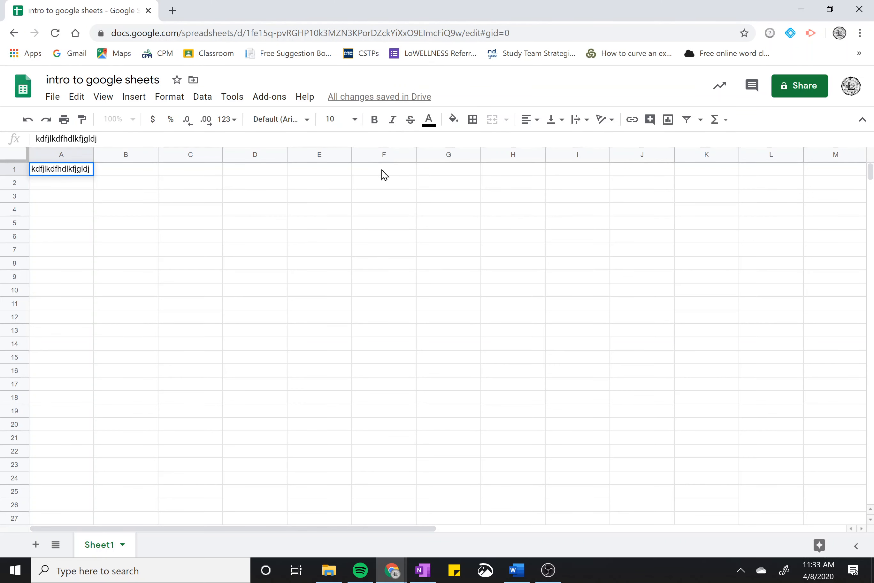
{"action": "left_click", "coordinate": [351, 215]}
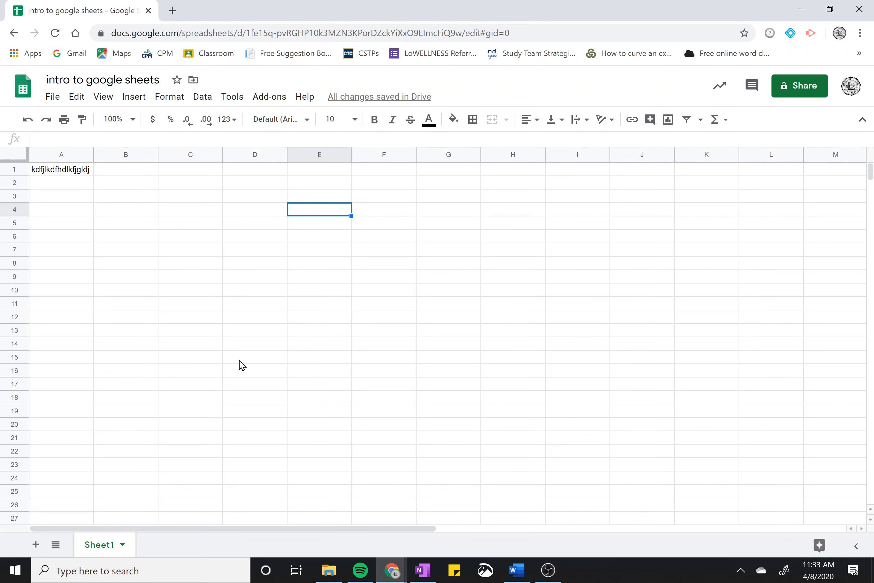
{"action": "left_click", "coordinate": [113, 196]}
{"action": "left_click", "coordinate": [212, 253]}
{"action": "left_click", "coordinate": [295, 248]}
{"action": "left_click", "coordinate": [373, 261]}
{"action": "left_click", "coordinate": [391, 289]}
{"action": "left_click", "coordinate": [391, 210]}
{"action": "left_click", "coordinate": [295, 213]}
{"action": "left_click", "coordinate": [248, 222]}
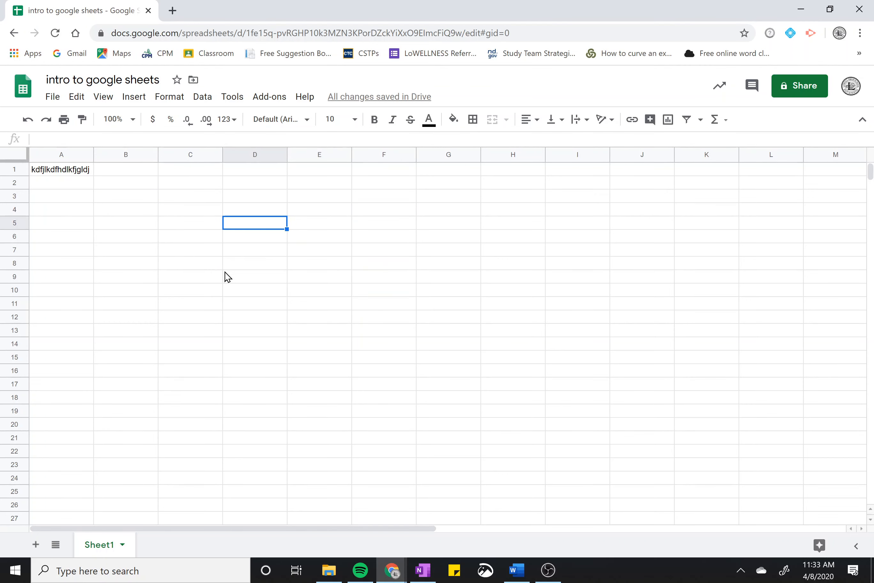
{"action": "left_click", "coordinate": [243, 292]}
{"action": "left_click", "coordinate": [340, 279]}
{"action": "left_click", "coordinate": [115, 279]}
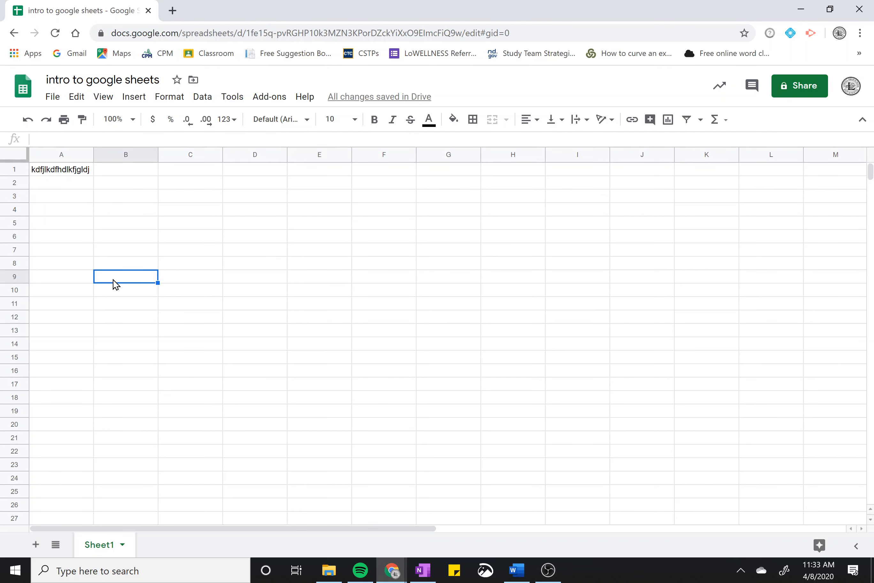
{"action": "left_click", "coordinate": [413, 200]}
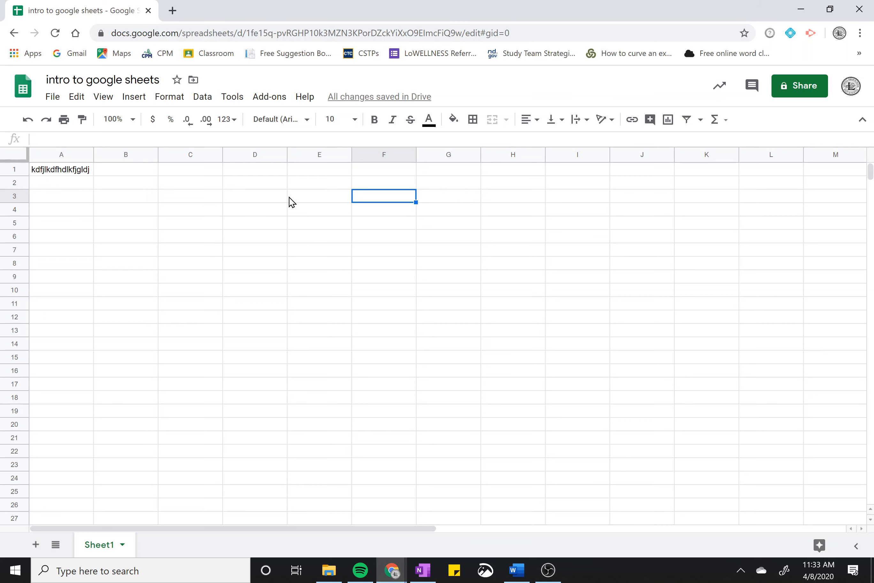
Move the selection between cells using the arrow keys
{"action": "key", "text": "Left"}
{"action": "key", "text": "Left"}
{"action": "key", "text": "Left"}
{"action": "key", "text": "Right"}
{"action": "key", "text": "Down"}
{"action": "key", "text": "Down"}
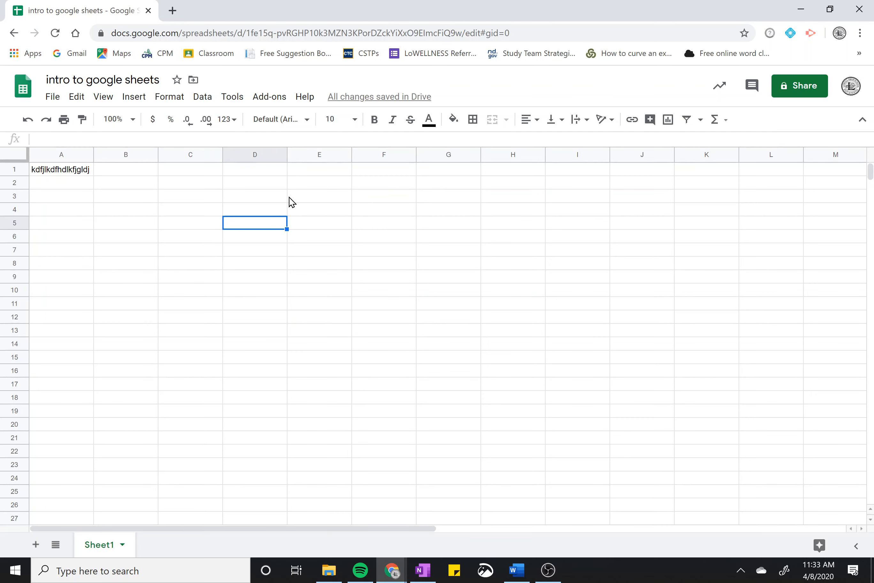
{"action": "key", "text": "Down"}
{"action": "key", "text": "Right"}
{"action": "key", "text": "Up"}
{"action": "key", "text": "Left"}
{"action": "key", "text": "Down"}
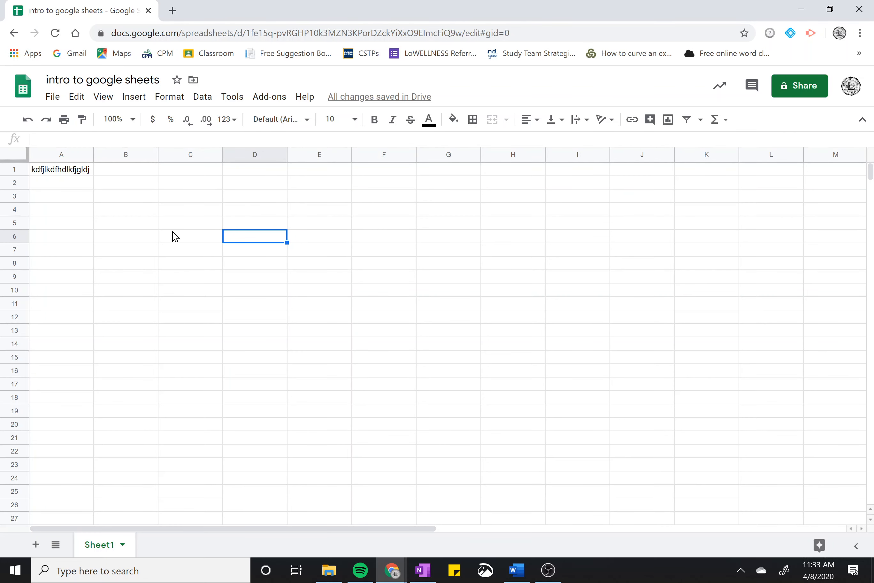
{"action": "key", "text": "Left"}
{"action": "key", "text": "Up"}
Click through A1, E7, B5, B2 and A1 again, ending on D4
{"action": "left_click", "coordinate": [62, 174]}
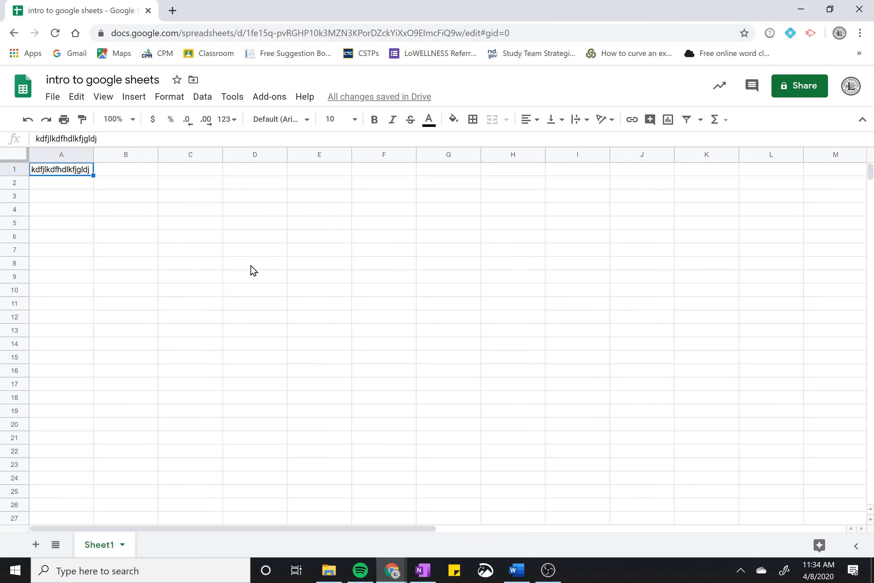
{"action": "left_click", "coordinate": [305, 254]}
{"action": "left_click", "coordinate": [121, 225]}
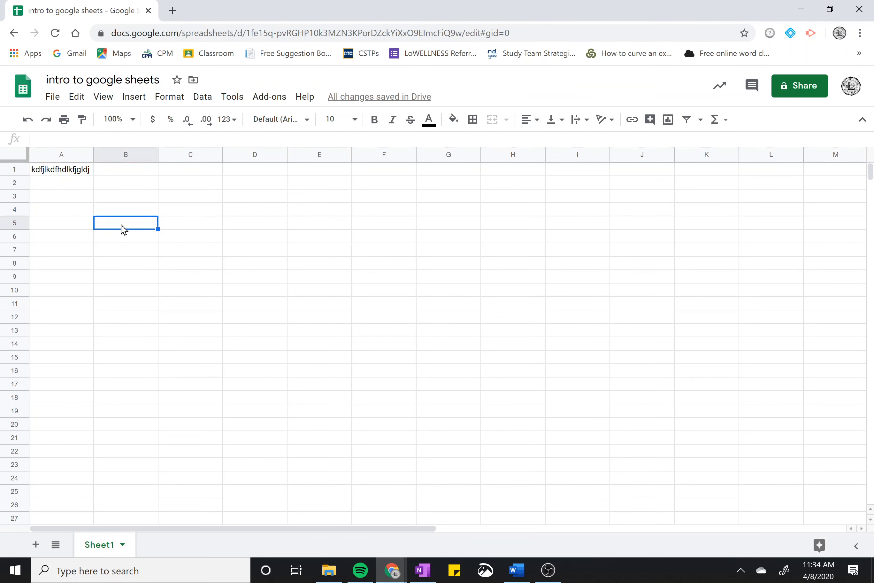
{"action": "left_click", "coordinate": [123, 184]}
{"action": "left_click", "coordinate": [72, 173]}
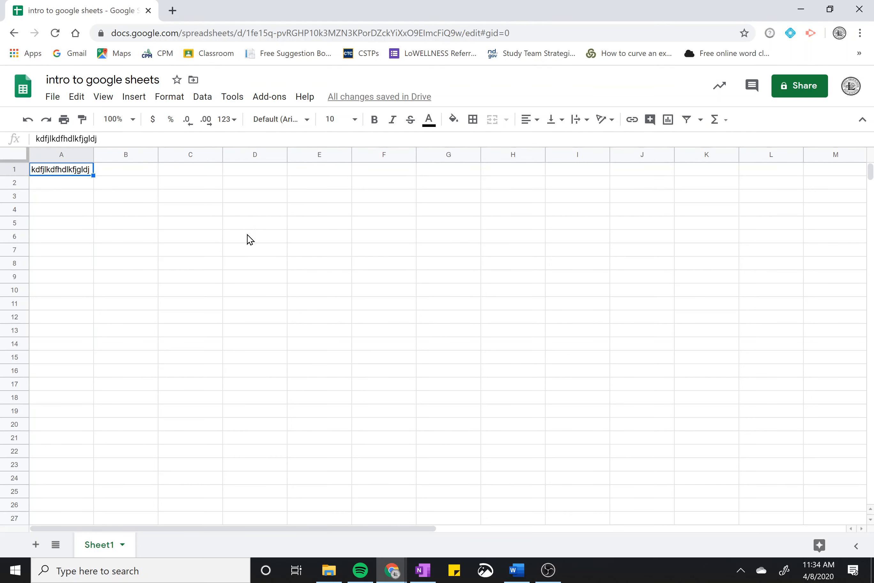
{"action": "left_click", "coordinate": [264, 215]}
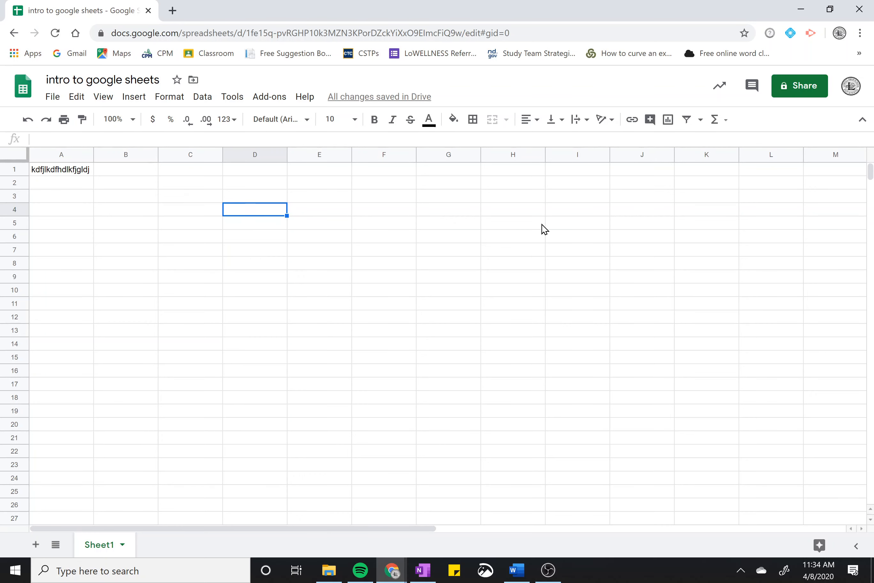
Type the teacher's name into D4, then re-open D4 for editing and commit it
{"action": "type", "text": "Mr. Cheng"}
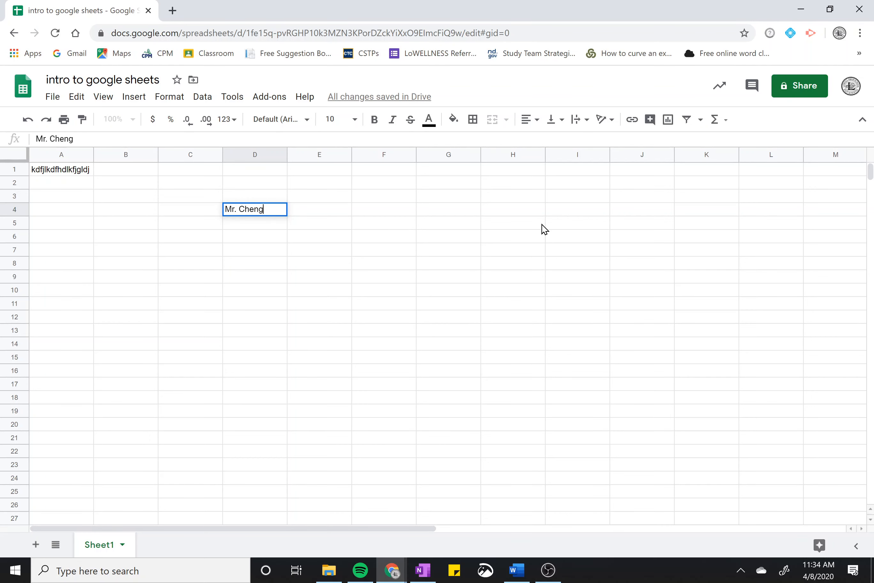
{"action": "key", "text": "Return"}
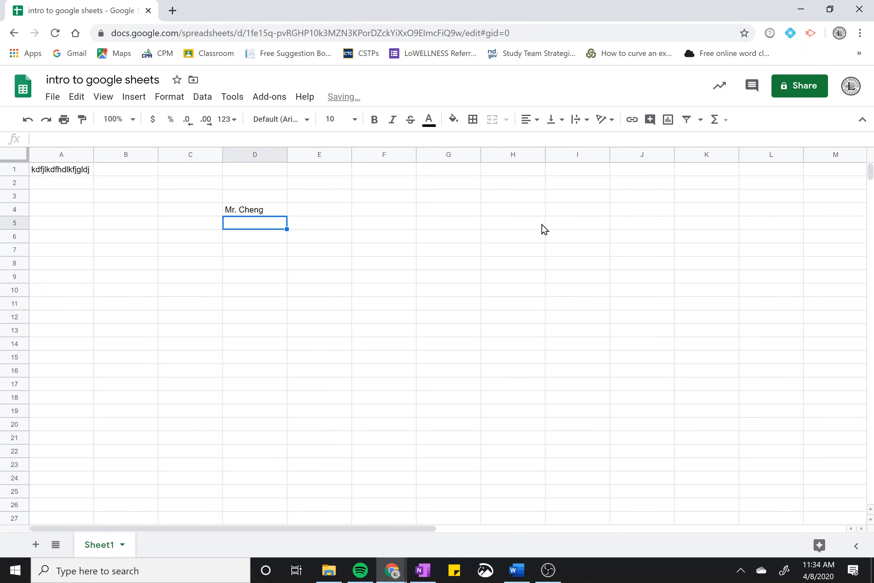
{"action": "left_click", "coordinate": [263, 214]}
{"action": "left_click", "coordinate": [262, 225]}
{"action": "left_click", "coordinate": [264, 216]}
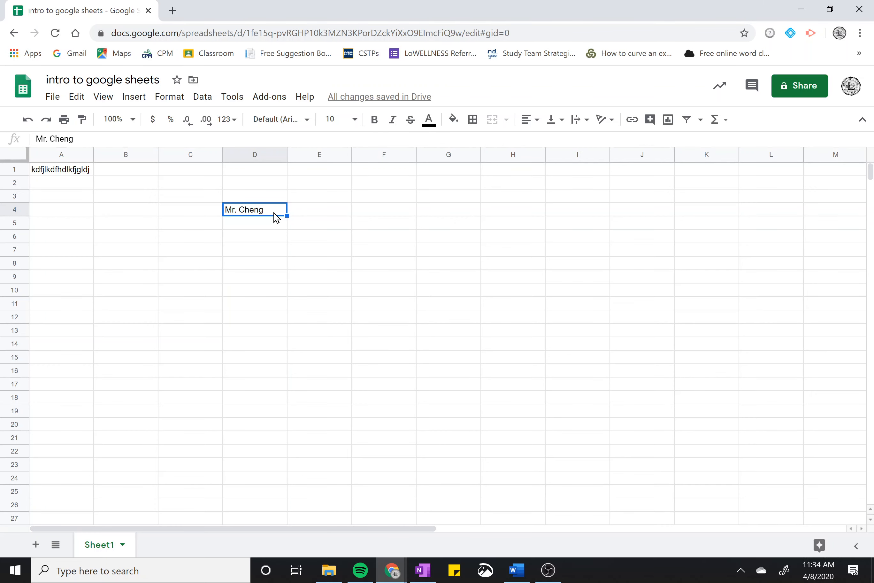
{"action": "double_click", "coordinate": [269, 215]}
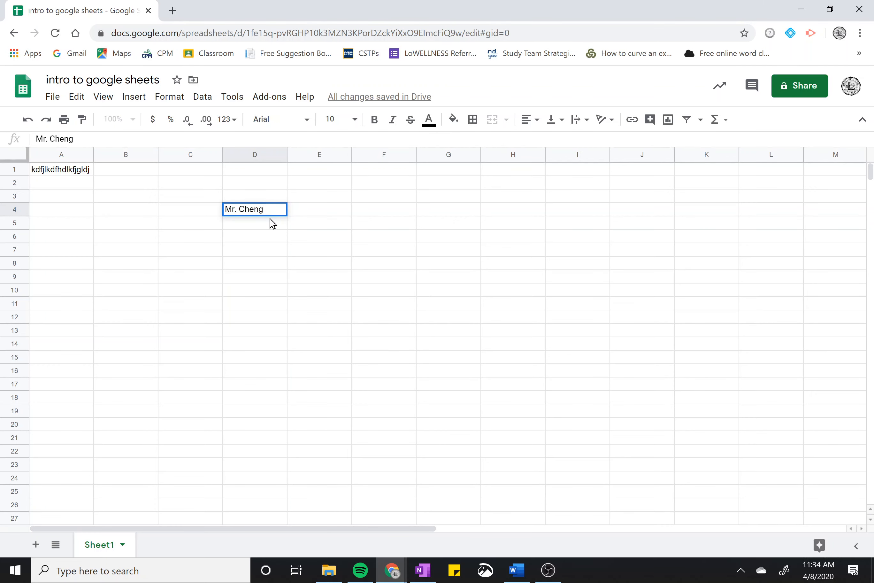
{"action": "left_click", "coordinate": [270, 219]}
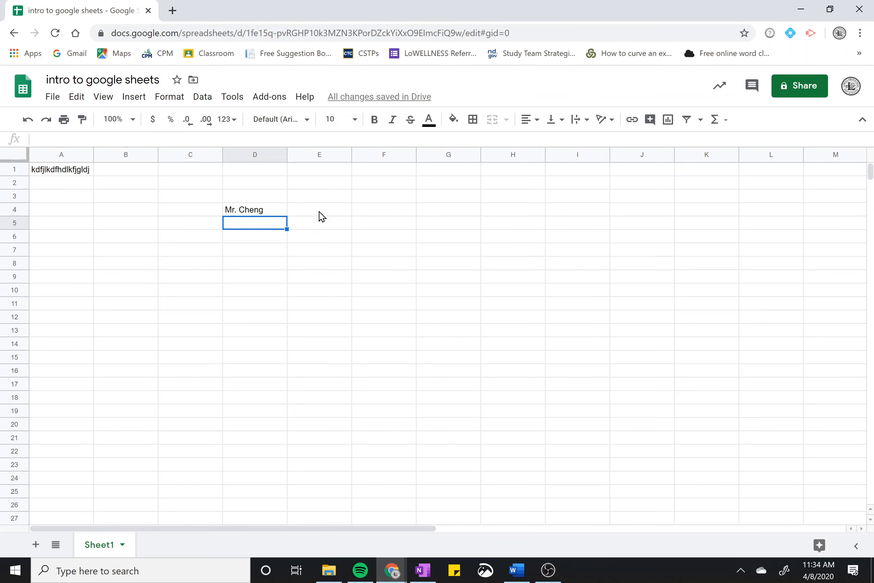
Enter the headings 'day' in G1 and 'temp' in H1
{"action": "left_click", "coordinate": [441, 178]}
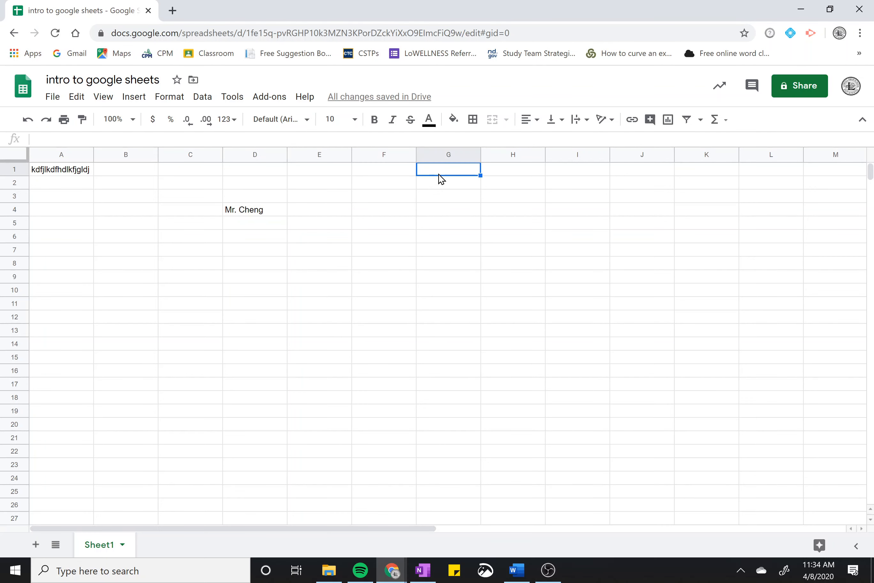
{"action": "type", "text": "day"}
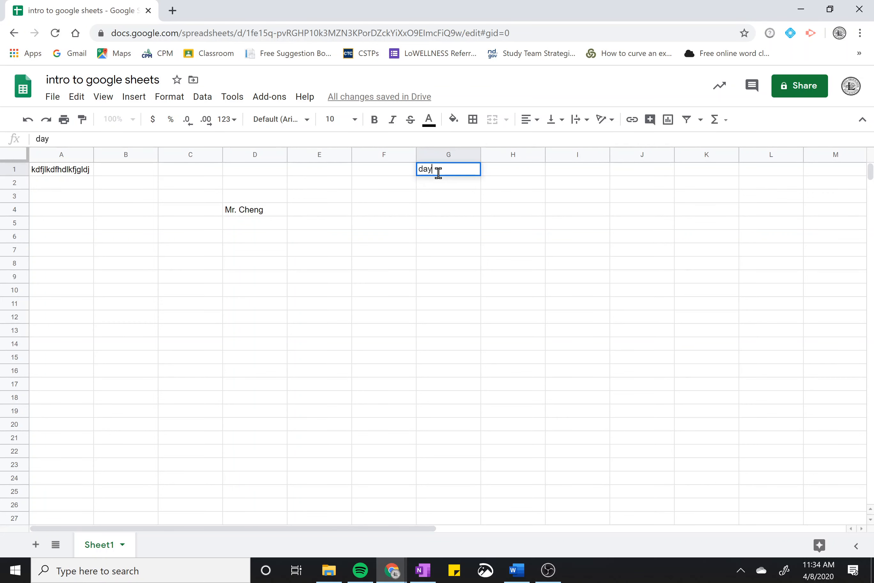
{"action": "key", "text": "Tab"}
{"action": "type", "text": "temp"}
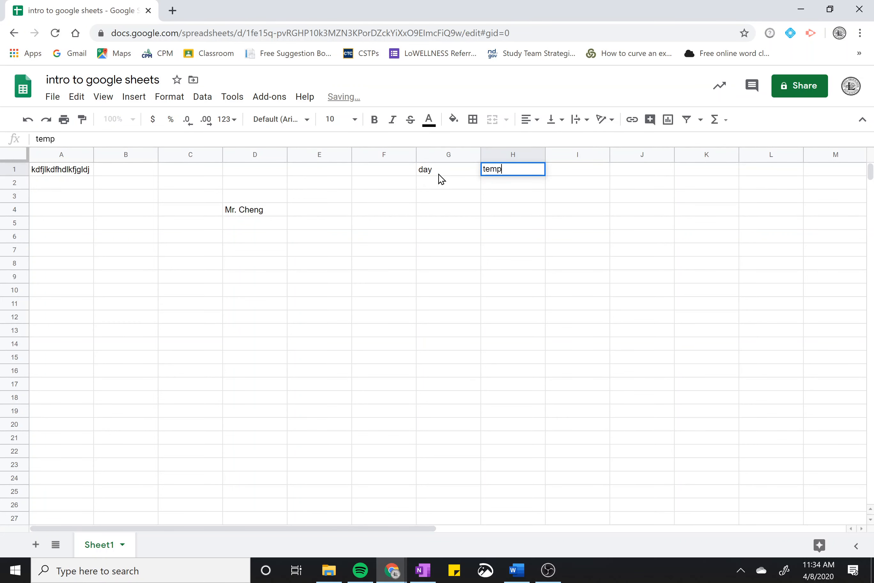
{"action": "key", "text": "Return"}
Enter days 1, 2, 3, 4, 5 down G2:G6
{"action": "type", "text": "1"}
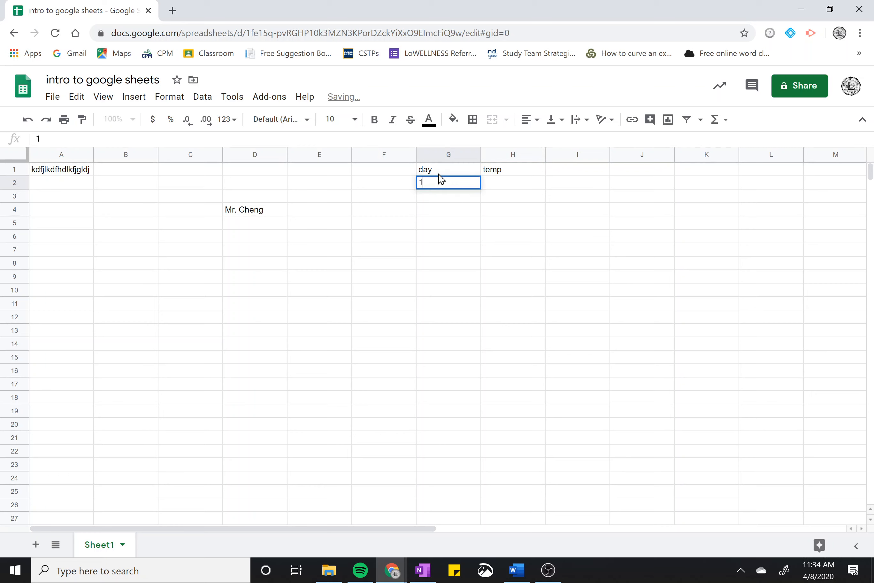
{"action": "key", "text": "Return"}
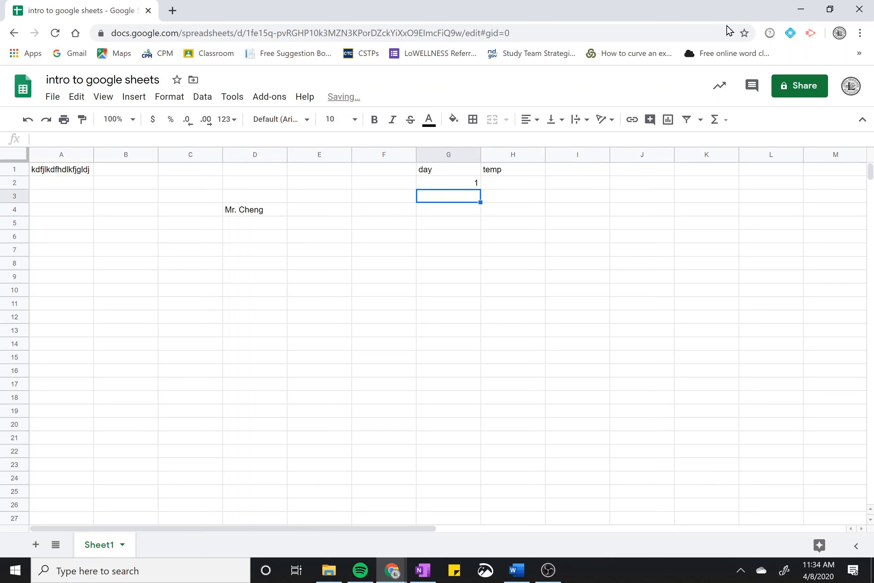
{"action": "type", "text": "2"}
{"action": "key", "text": "Return"}
{"action": "type", "text": "3"}
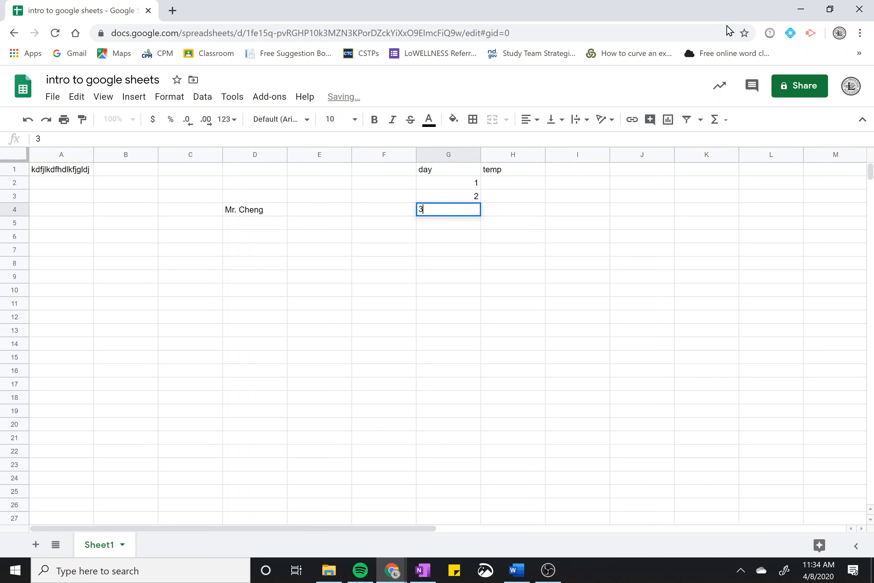
{"action": "key", "text": "Return"}
{"action": "type", "text": "4"}
{"action": "key", "text": "Return"}
{"action": "type", "text": "5"}
{"action": "key", "text": "Return"}
Enter temperatures 70, 66 and 80 in H2:H4
{"action": "key", "text": "Right"}
{"action": "key", "text": "Up"}
{"action": "key", "text": "Up"}
{"action": "key", "text": "Up"}
{"action": "key", "text": "Up"}
{"action": "key", "text": "Up"}
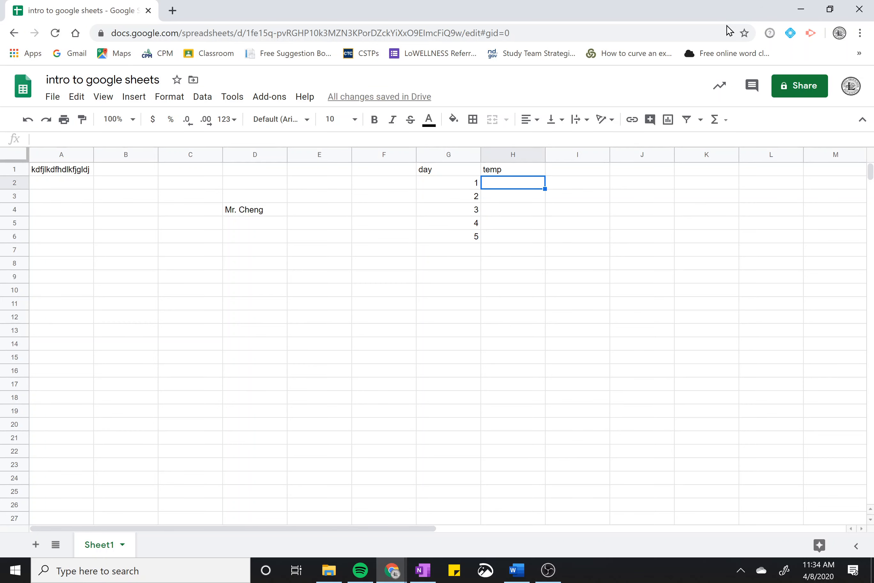
{"action": "type", "text": "70"}
{"action": "key", "text": "Return"}
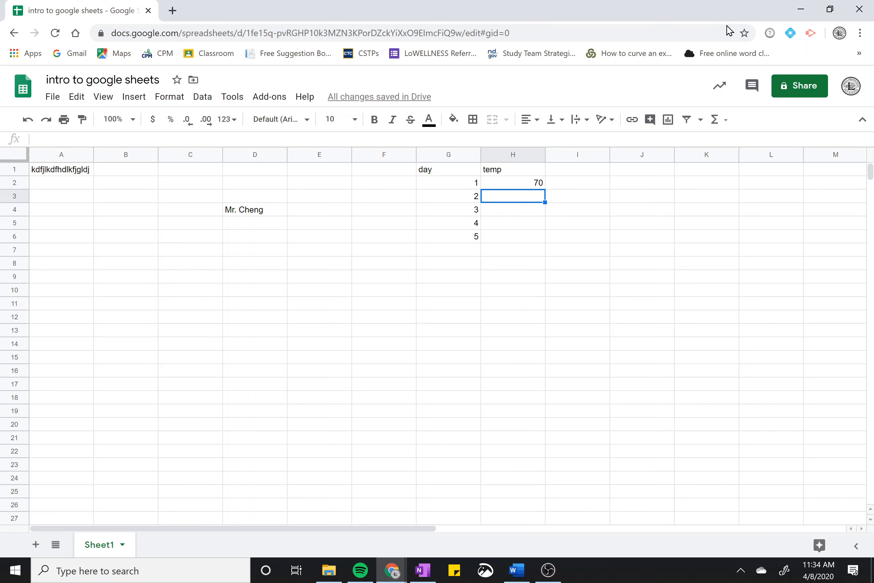
{"action": "type", "text": "66"}
{"action": "key", "text": "Return"}
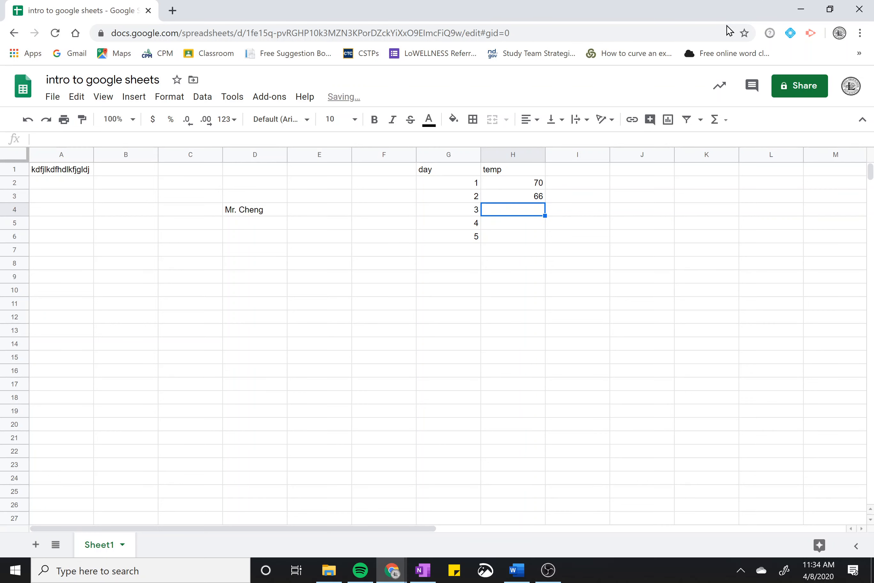
{"action": "type", "text": "80"}
{"action": "key", "text": "Return"}
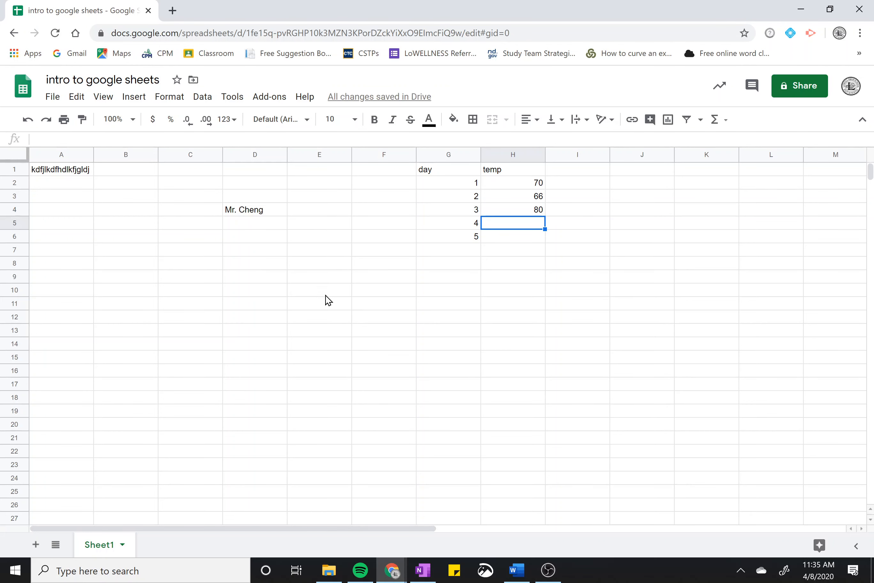
Select G1:H6 and delete the whole day/temp table
{"action": "left_click_drag", "start_coordinate": [447, 175], "coordinate": [514, 241]}
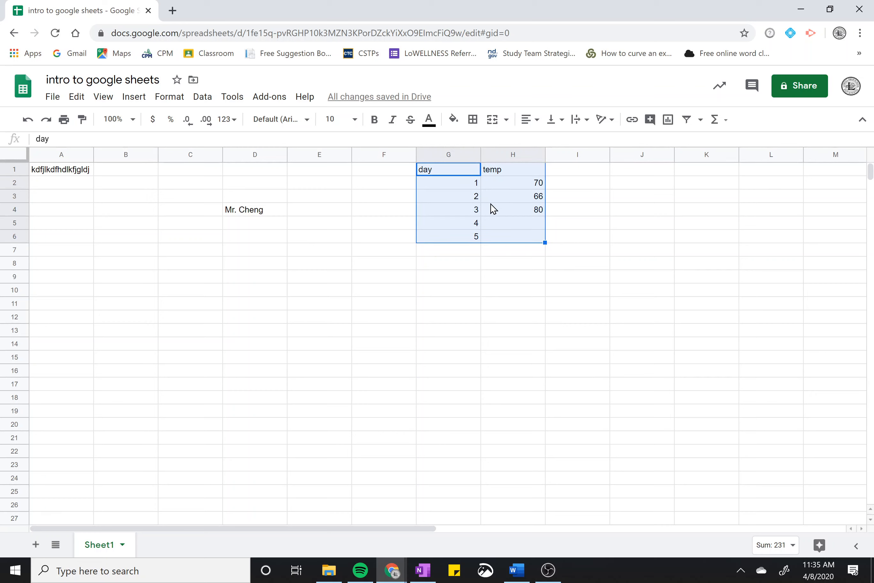
{"action": "key", "text": "Delete"}
{"action": "left_click", "coordinate": [356, 241]}
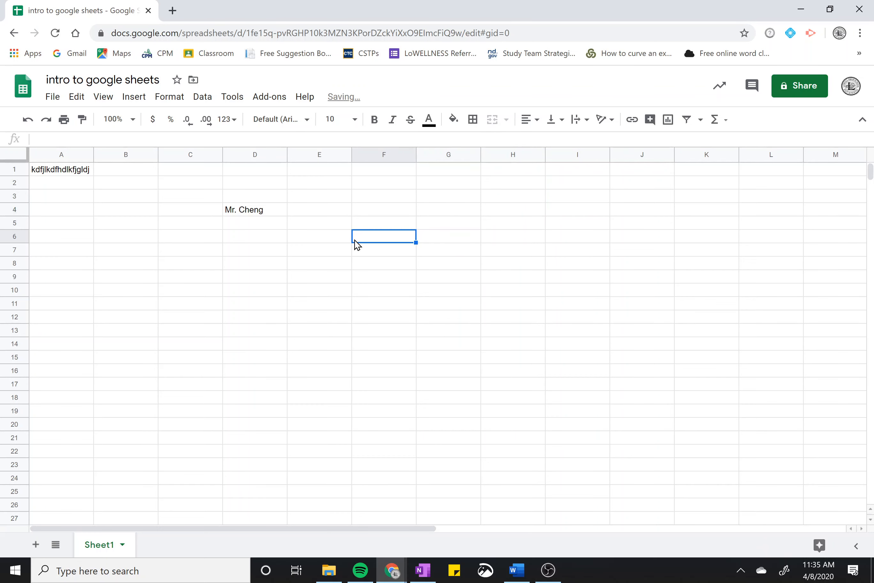
{"action": "left_click", "coordinate": [266, 264]}
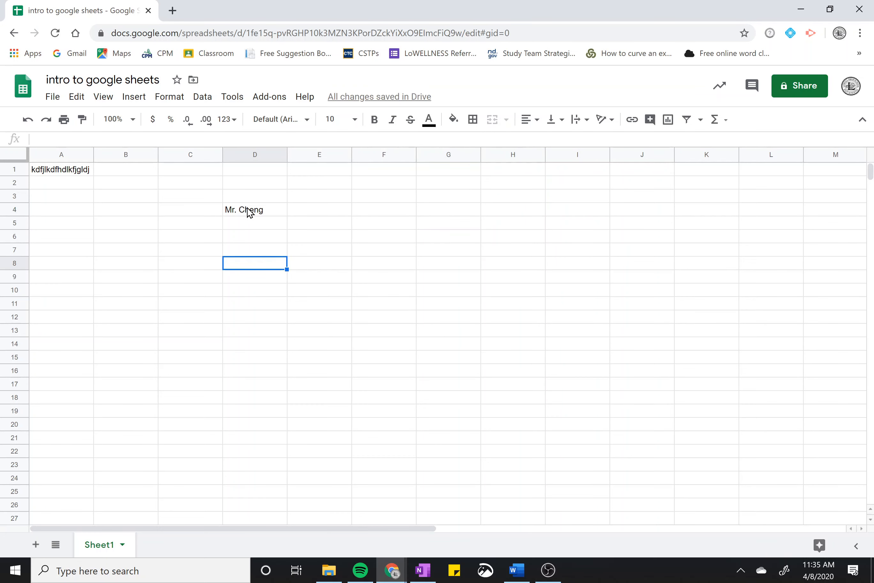
Delete the sample text in A1, then undo to restore it
{"action": "left_click", "coordinate": [263, 214]}
{"action": "left_click", "coordinate": [61, 173]}
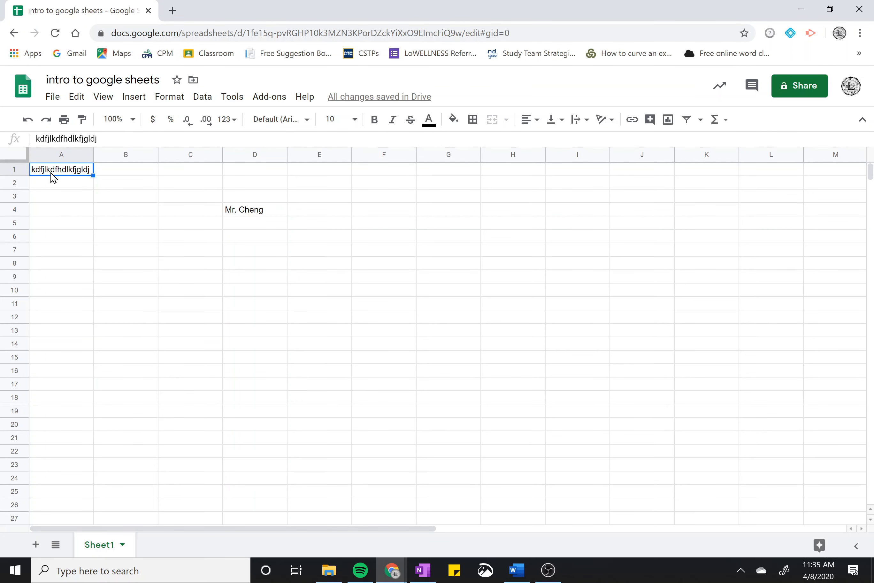
{"action": "key", "text": "Delete"}
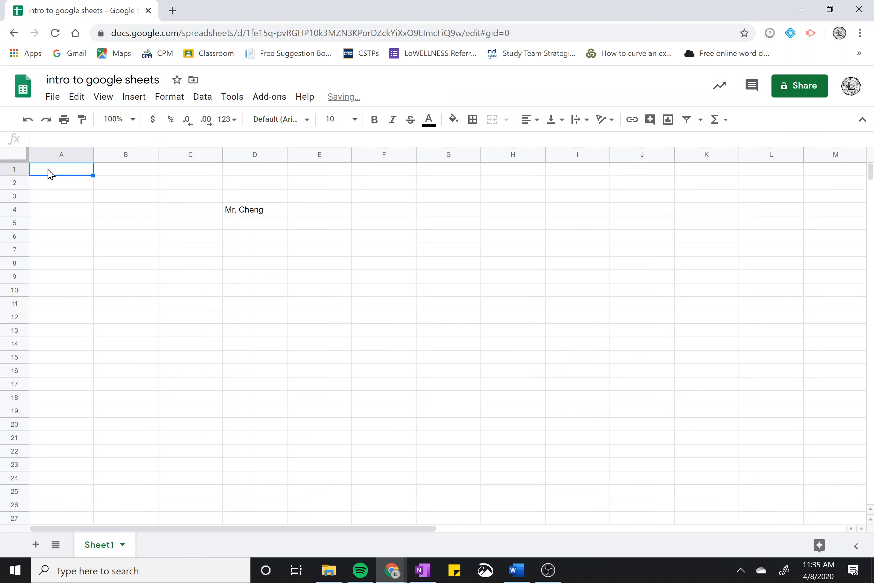
{"action": "left_click", "coordinate": [27, 119]}
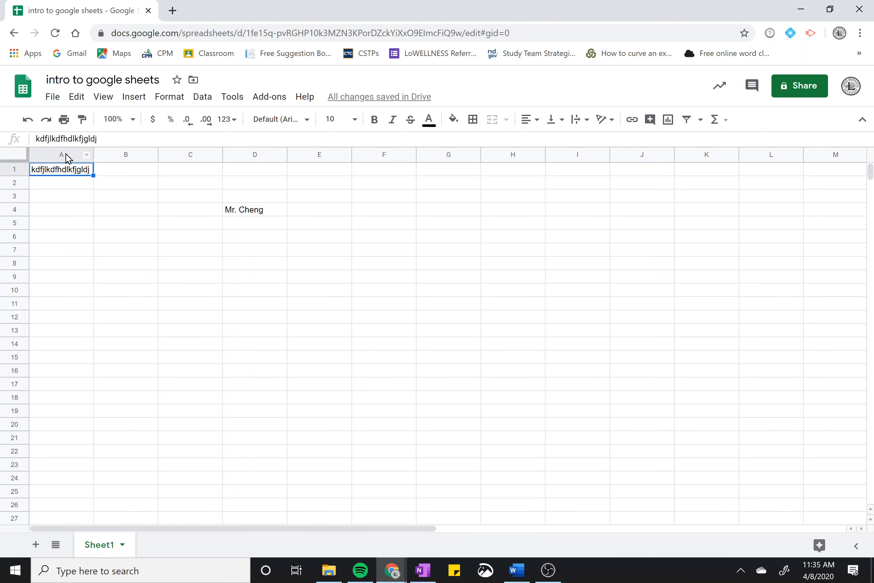
Overwrite A1's sample text with the teacher's name
{"action": "left_click", "coordinate": [83, 209]}
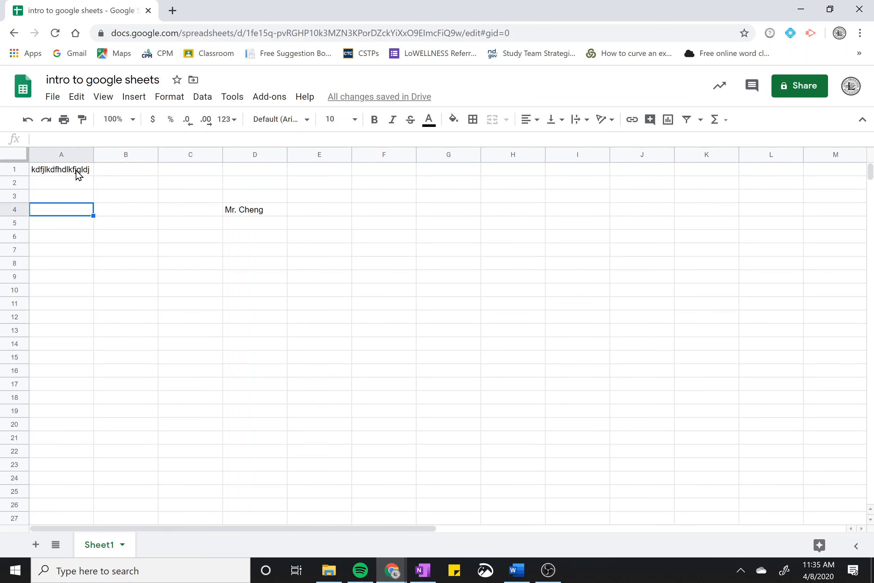
{"action": "left_click", "coordinate": [78, 174]}
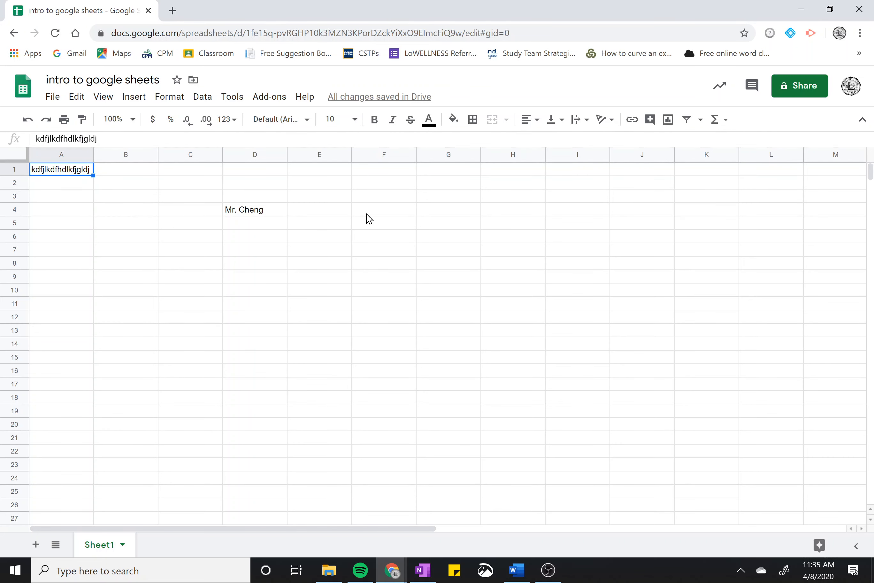
{"action": "type", "text": "M"}
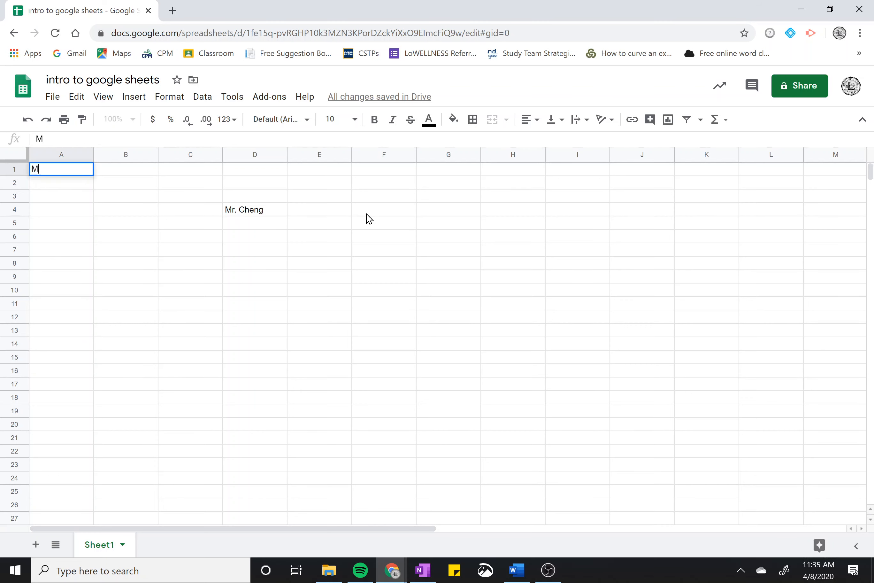
{"action": "type", "text": "r. Cheng"}
{"action": "key", "text": "Return"}
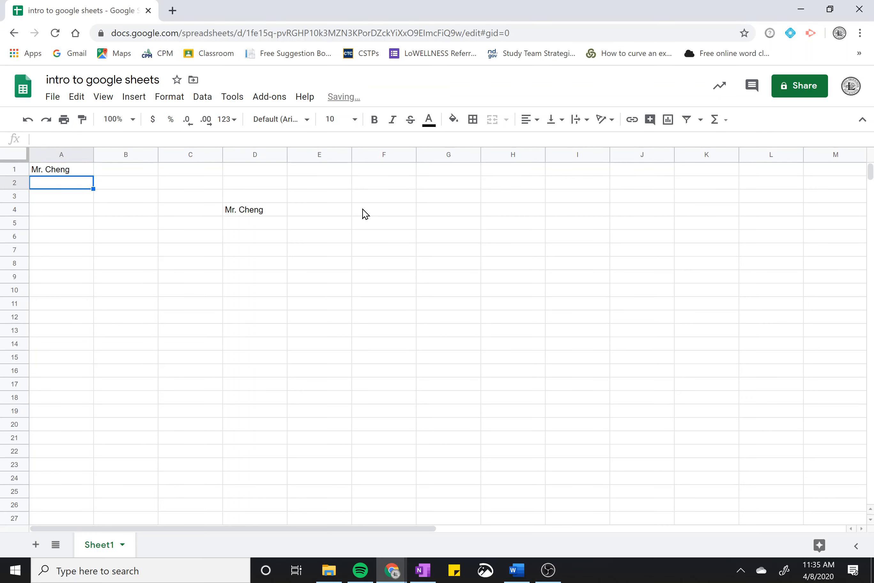
{"action": "left_click", "coordinate": [50, 174]}
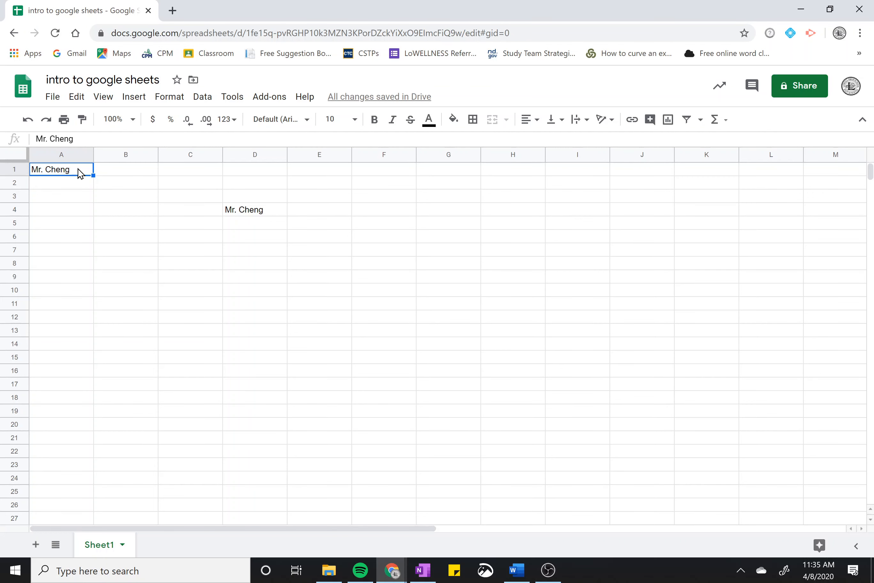
Type the teacher's name into A1, with one letter misspelled
{"action": "type", "text": "Mr. Ch"}
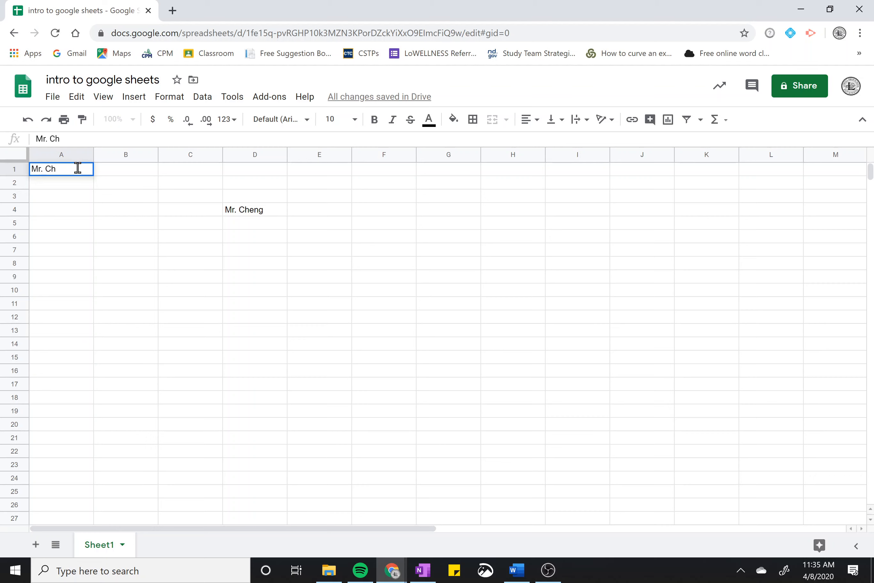
{"action": "type", "text": "ang"}
{"action": "key", "text": "Return"}
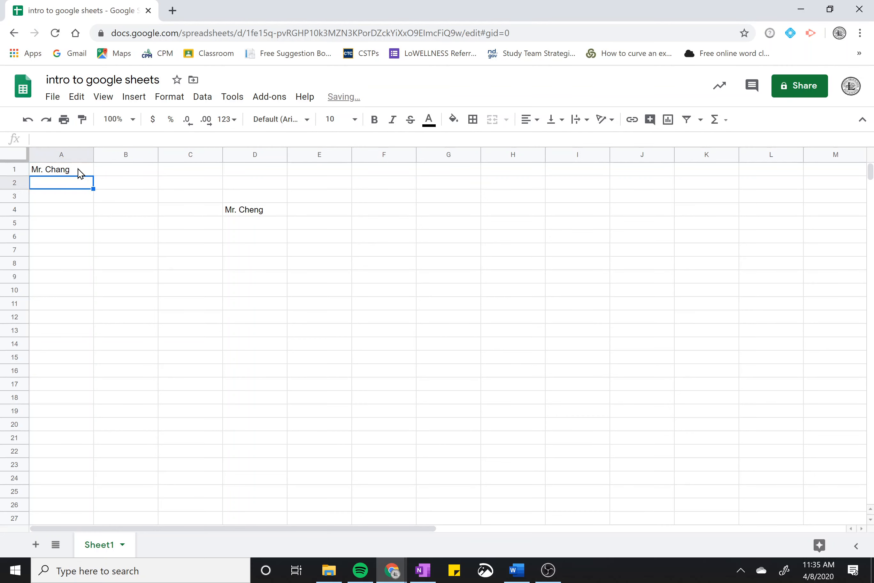
{"action": "key", "text": "Down"}
{"action": "left_click", "coordinate": [79, 172]}
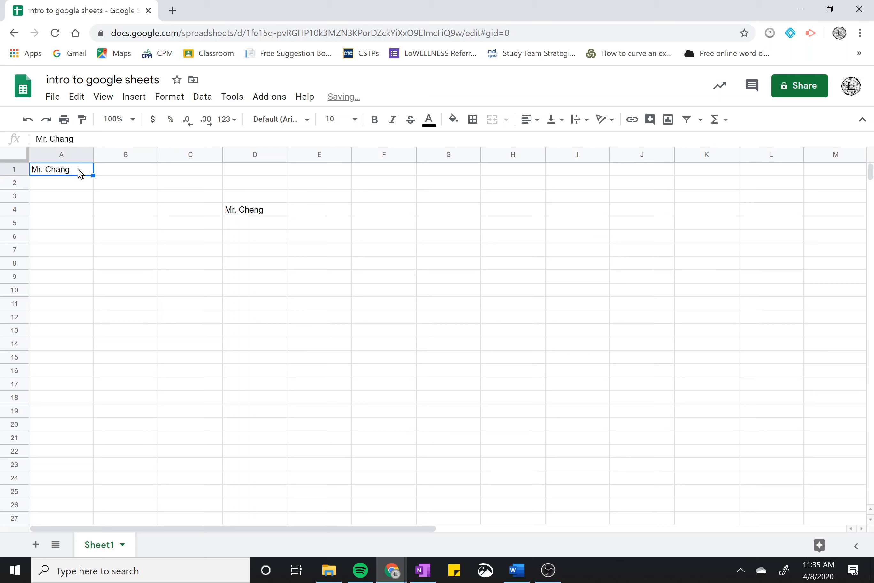
{"action": "left_click", "coordinate": [89, 187]}
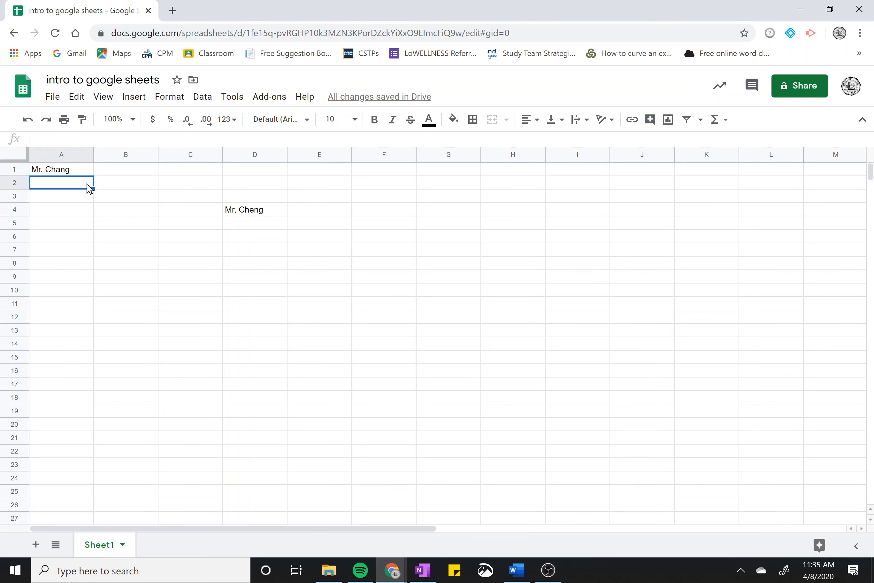
{"action": "left_click", "coordinate": [68, 172]}
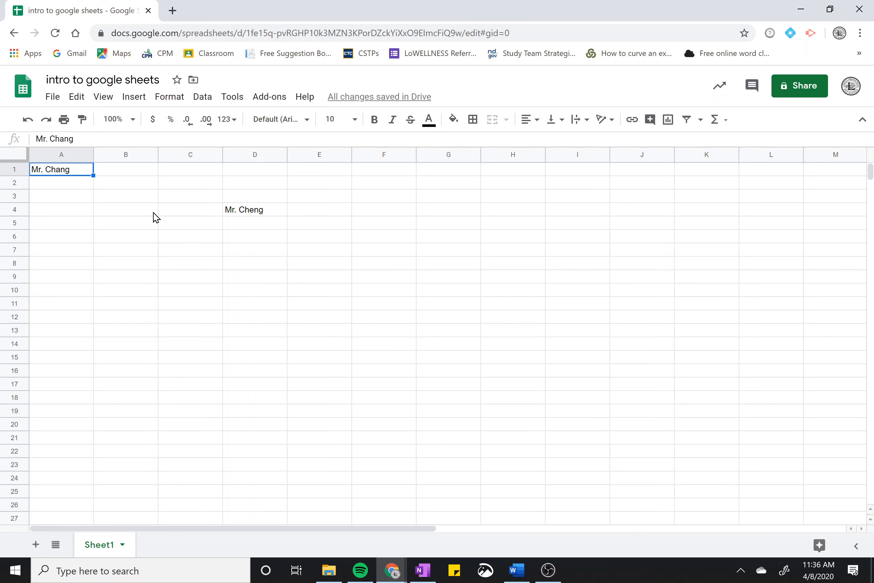
Correct the misspelled letter in A1's name so it matches D4
{"action": "key", "text": "Return"}
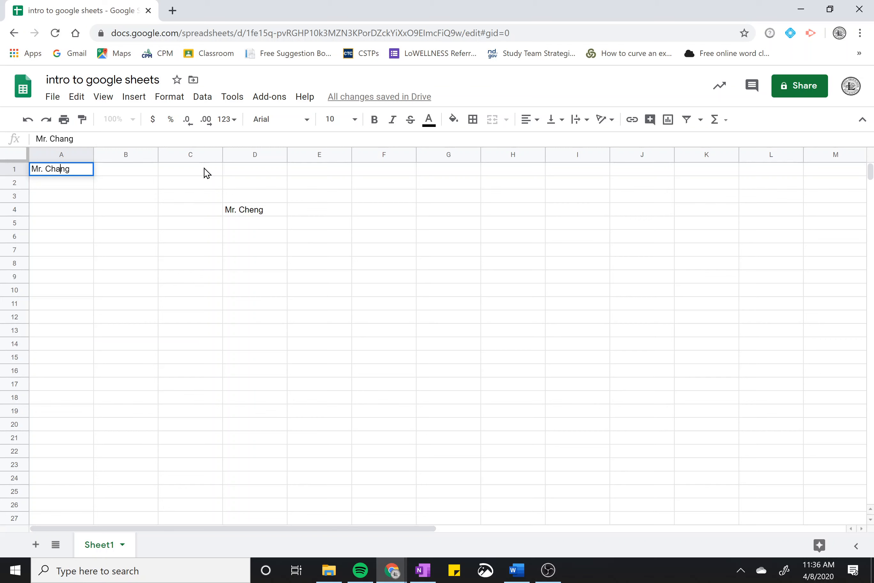
{"action": "key", "text": "BackSpace"}
{"action": "type", "text": "e"}
{"action": "key", "text": "Return"}
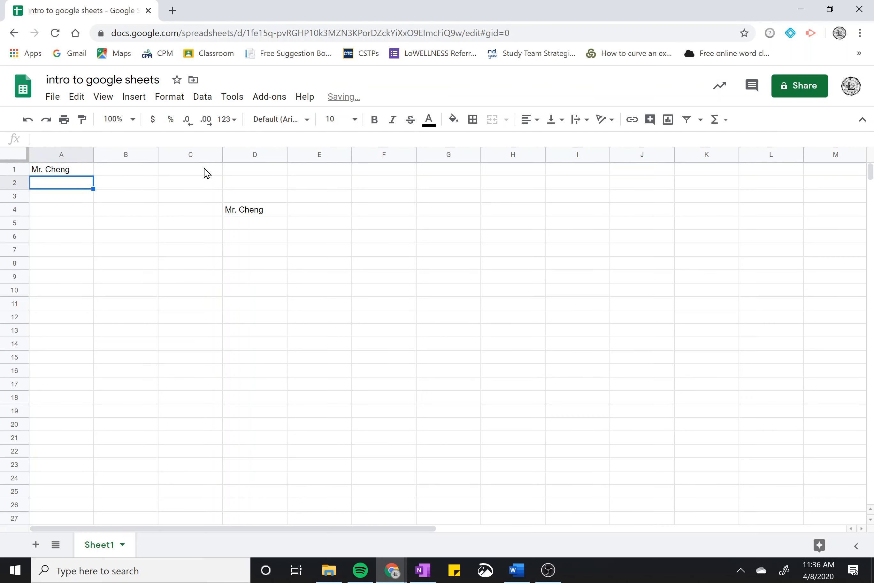
{"action": "left_click", "coordinate": [227, 210]}
{"action": "left_click", "coordinate": [68, 173]}
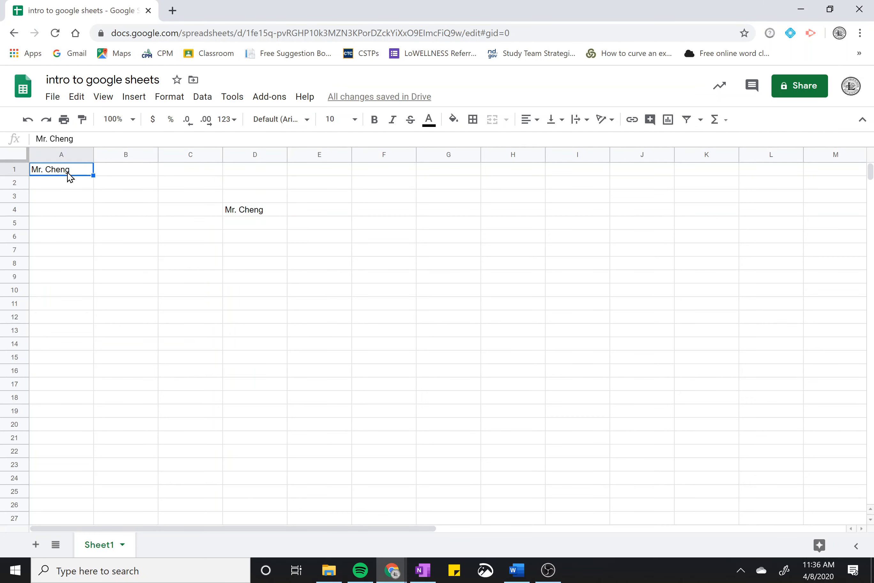
Re-open A1 for editing and commit it unchanged, returning to A1
{"action": "double_click", "coordinate": [85, 167]}
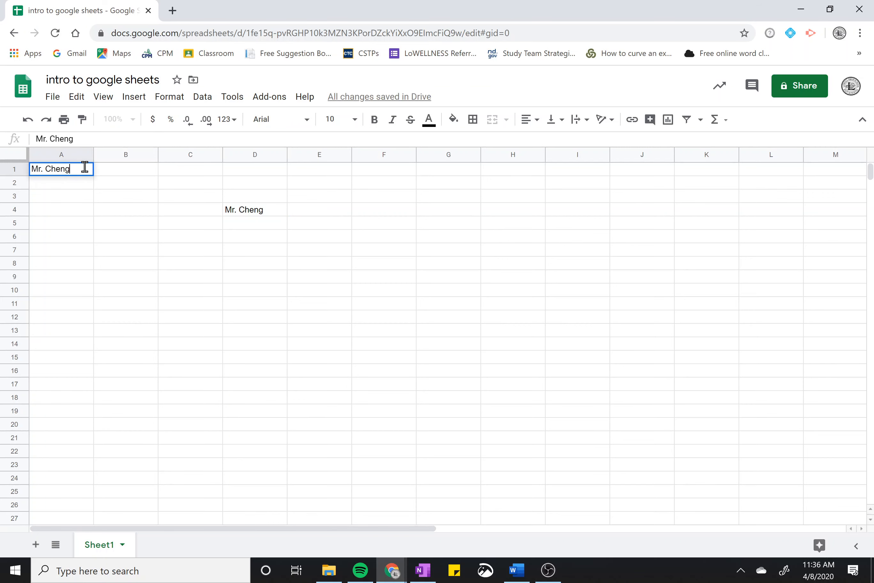
{"action": "key", "text": "Return"}
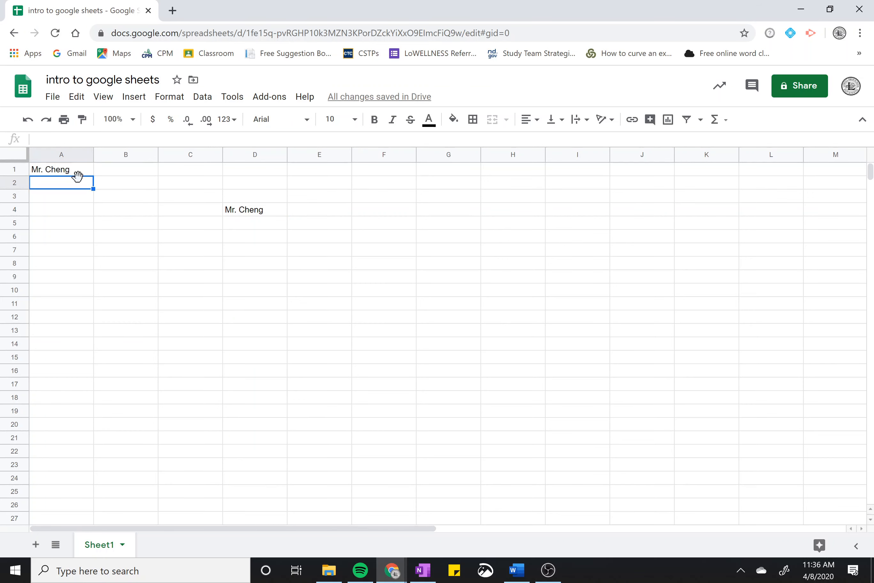
{"action": "left_click", "coordinate": [82, 171]}
{"action": "double_click", "coordinate": [82, 171]}
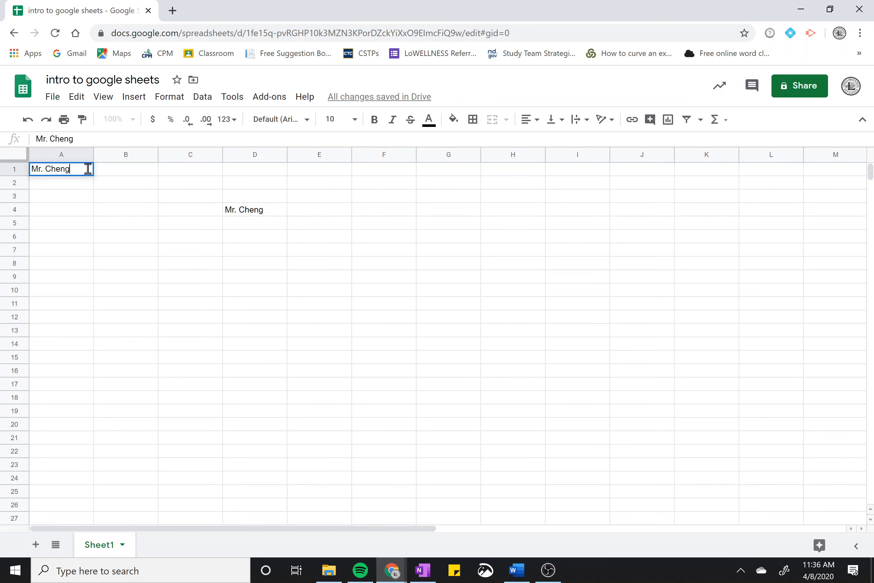
{"action": "key", "text": "Return"}
{"action": "key", "text": "Up"}
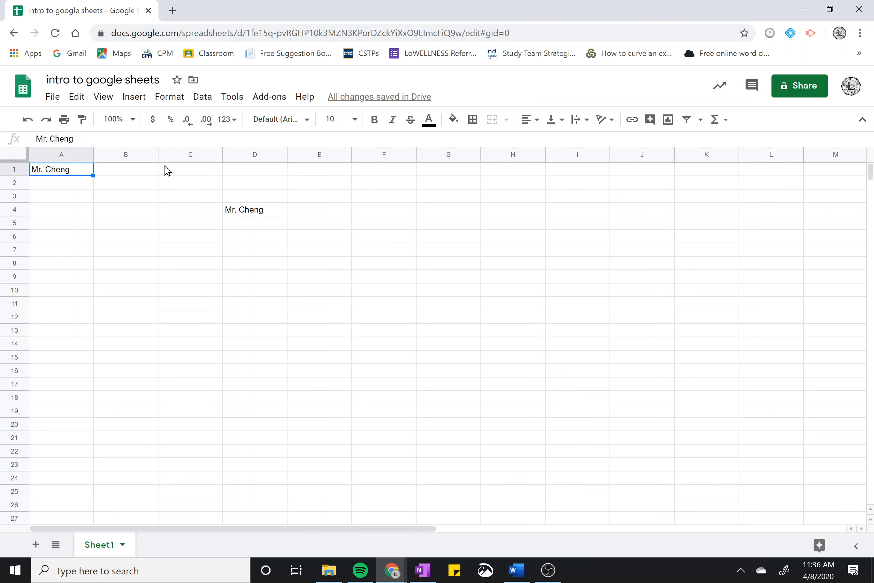
Clear the name from A1 and enter the heading 'Data'
{"action": "key", "text": "Right"}
{"action": "key", "text": "Left"}
{"action": "key", "text": "Right"}
{"action": "key", "text": "Right"}
{"action": "key", "text": "Right"}
{"action": "key", "text": "Right"}
{"action": "key", "text": "Right"}
{"action": "key", "text": "Right"}
{"action": "key", "text": "Left"}
{"action": "key", "text": "Left"}
{"action": "key", "text": "Left"}
{"action": "key", "text": "Left"}
{"action": "key", "text": "Left"}
{"action": "key", "text": "Left"}
{"action": "key", "text": "Delete"}
{"action": "type", "text": "Data"}
{"action": "key", "text": "Return"}
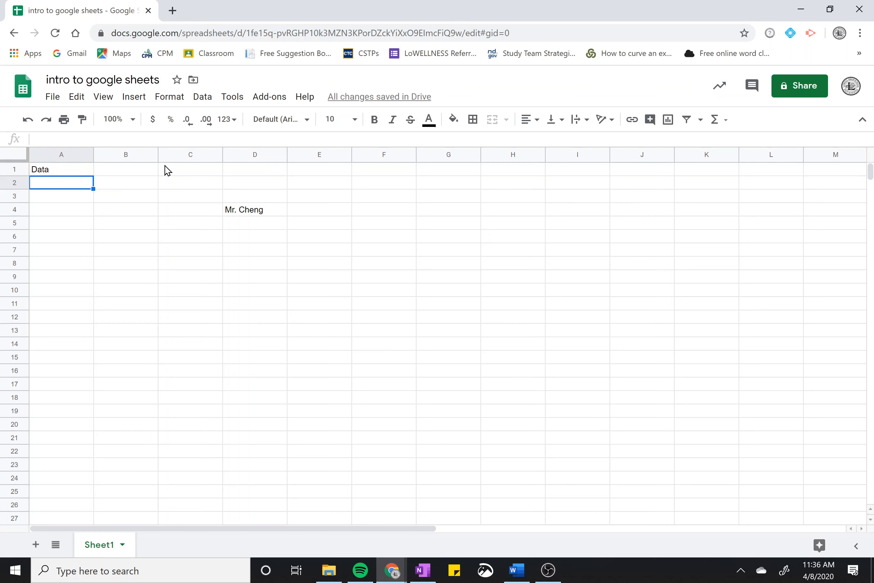
Enter 346, 23, 456, 6, 4, 34563 and 548 down A2:A8
{"action": "type", "text": "346 23 456 6 4 34563"}
{"action": "key", "text": "Return"}
{"action": "type", "text": "548"}
{"action": "key", "text": "Return"}
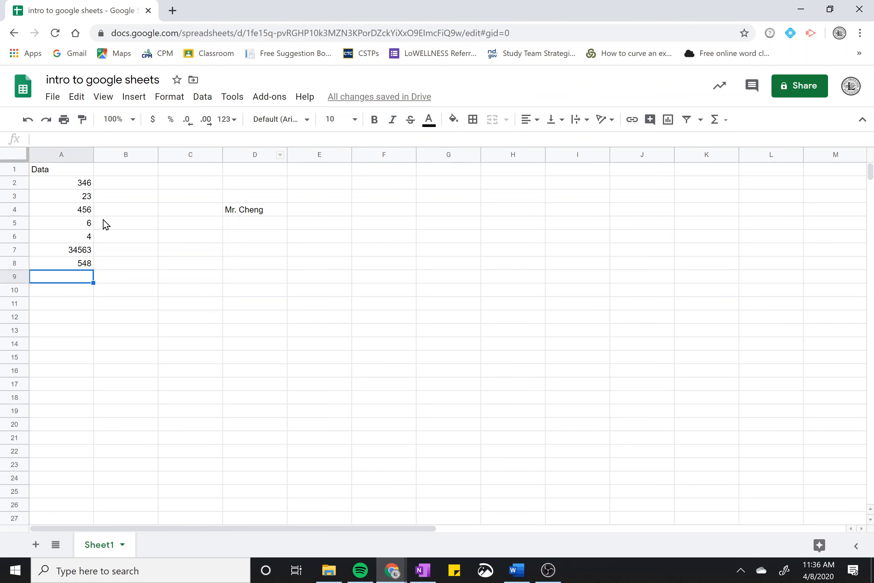
Turn bold on and then off again for the numbers in A2:A8
{"action": "left_click_drag", "start_coordinate": [80, 183], "coordinate": [85, 263]}
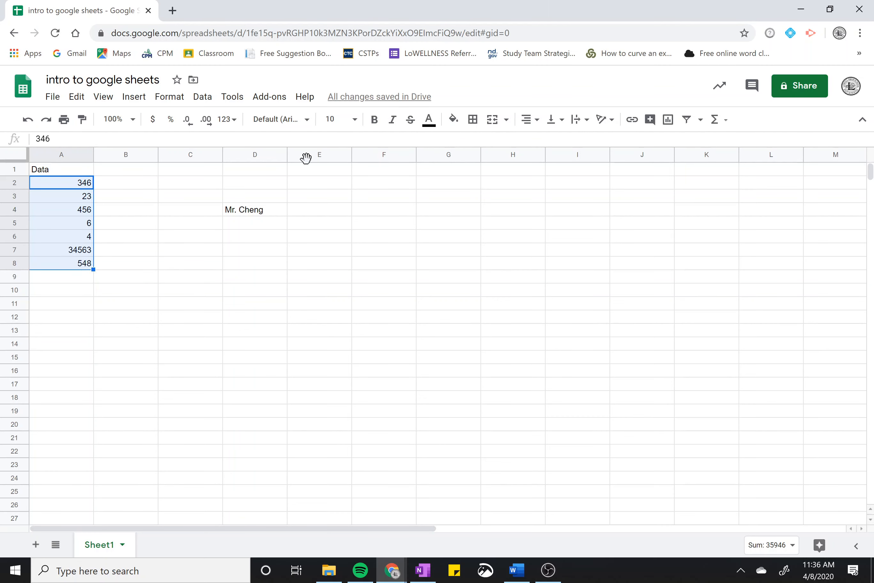
{"action": "left_click", "coordinate": [373, 125]}
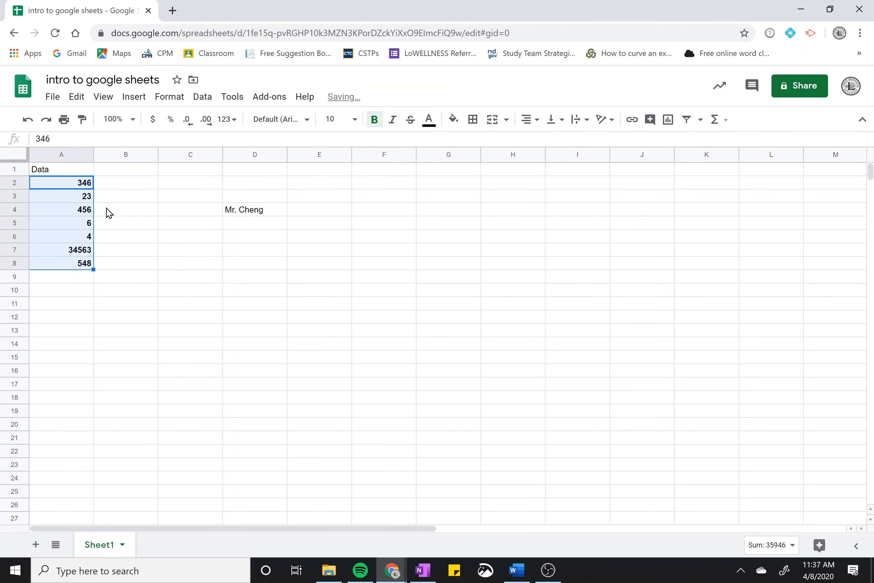
{"action": "left_click", "coordinate": [375, 121]}
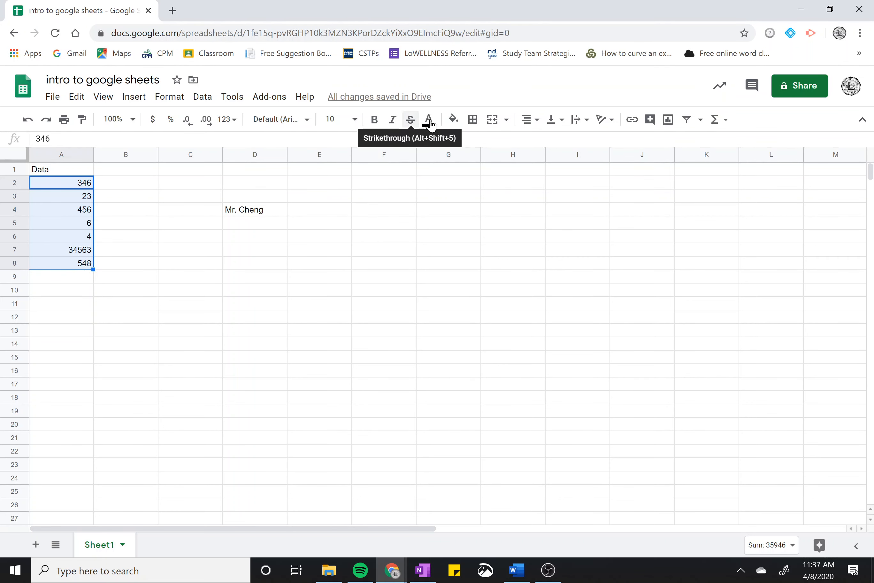
Give cell A9 a yellow fill colour
{"action": "left_click", "coordinate": [67, 280]}
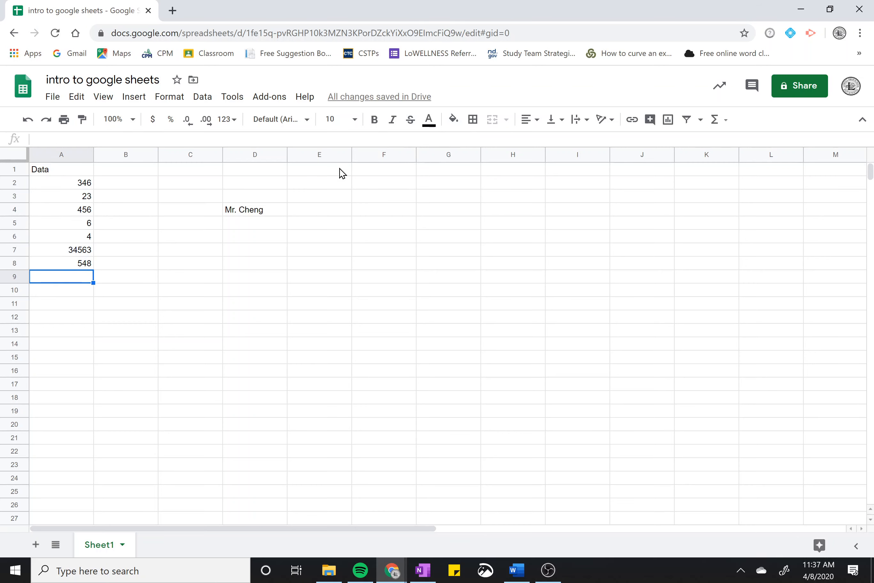
{"action": "left_click", "coordinate": [453, 119]}
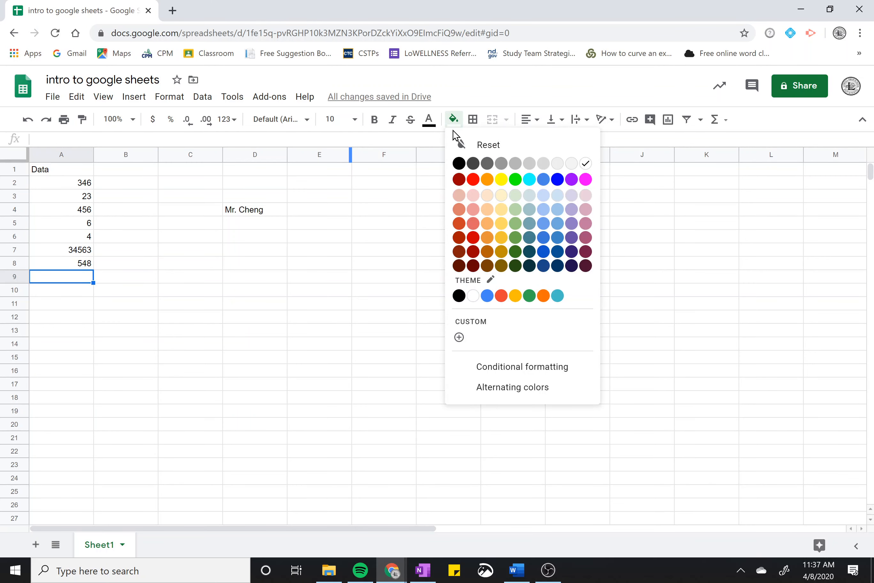
{"action": "left_click", "coordinate": [501, 179]}
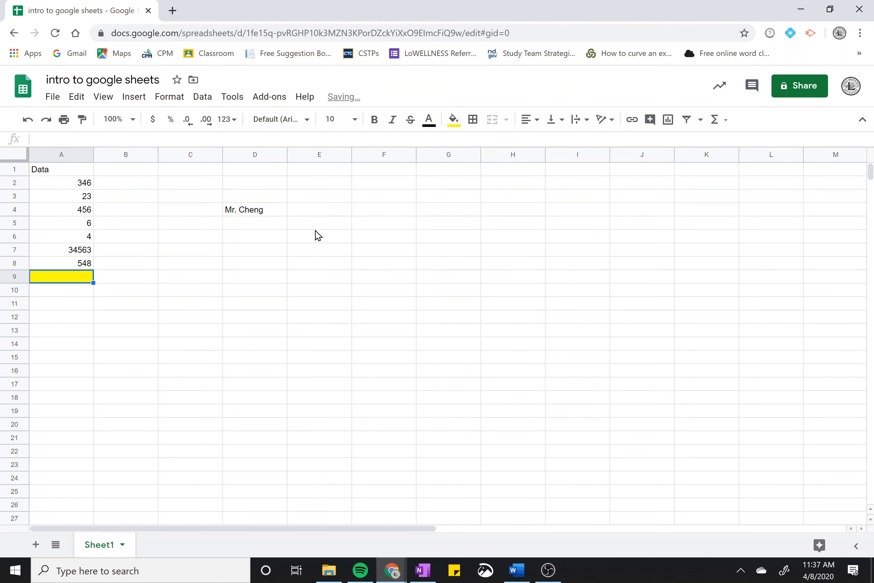
{"action": "left_click", "coordinate": [166, 280]}
{"action": "left_click", "coordinate": [82, 281]}
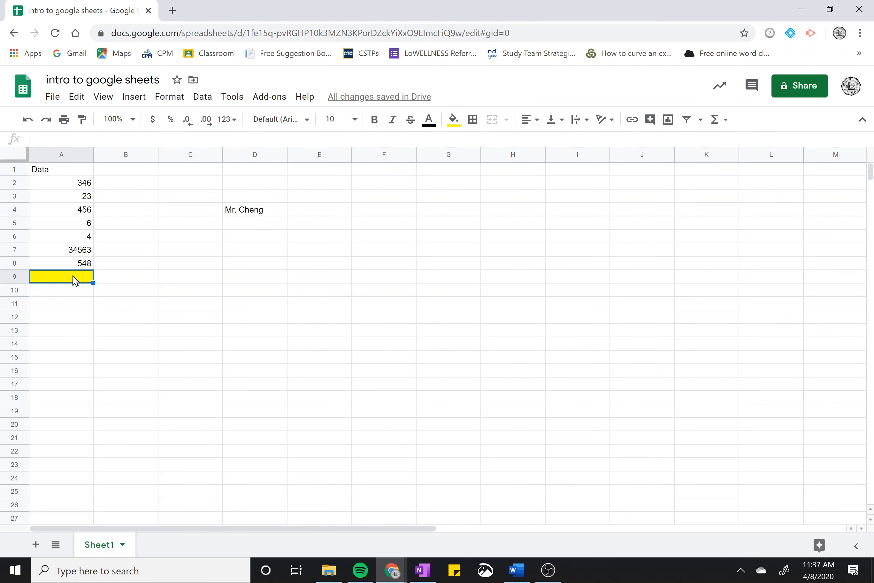
{"action": "left_click_drag", "start_coordinate": [79, 186], "coordinate": [71, 266]}
Type the label 'sum' in B9 beside the yellow cell, then start editing A9's formula
{"action": "left_click", "coordinate": [66, 282]}
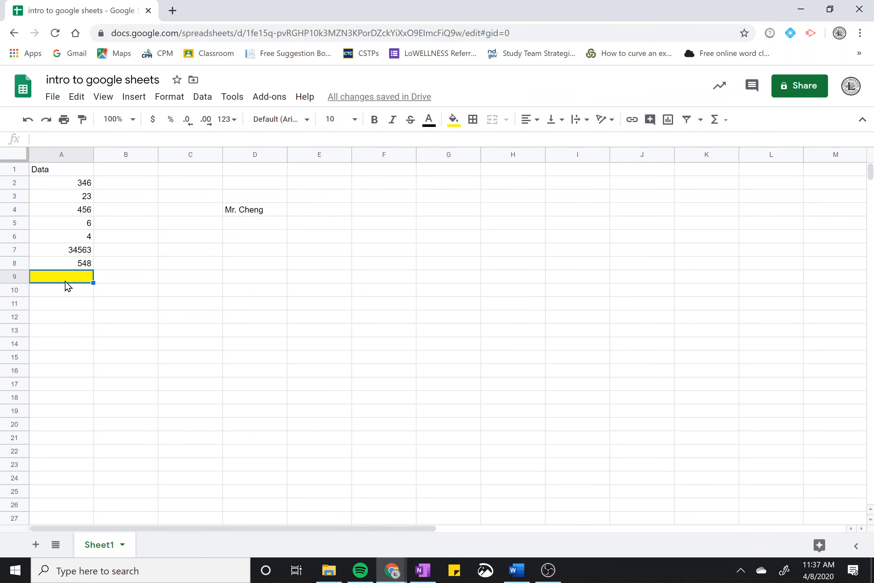
{"action": "left_click", "coordinate": [111, 281]}
{"action": "type", "text": "sum"}
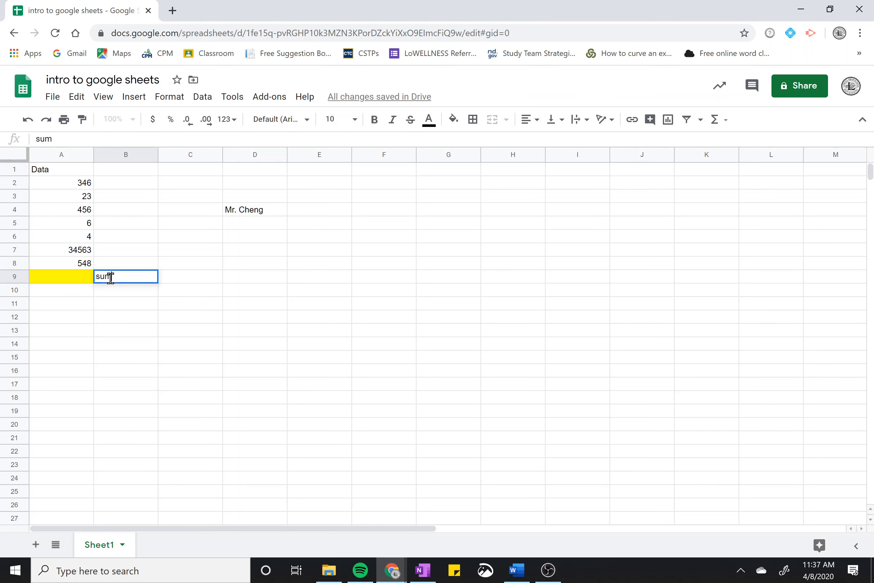
{"action": "key", "text": "Return"}
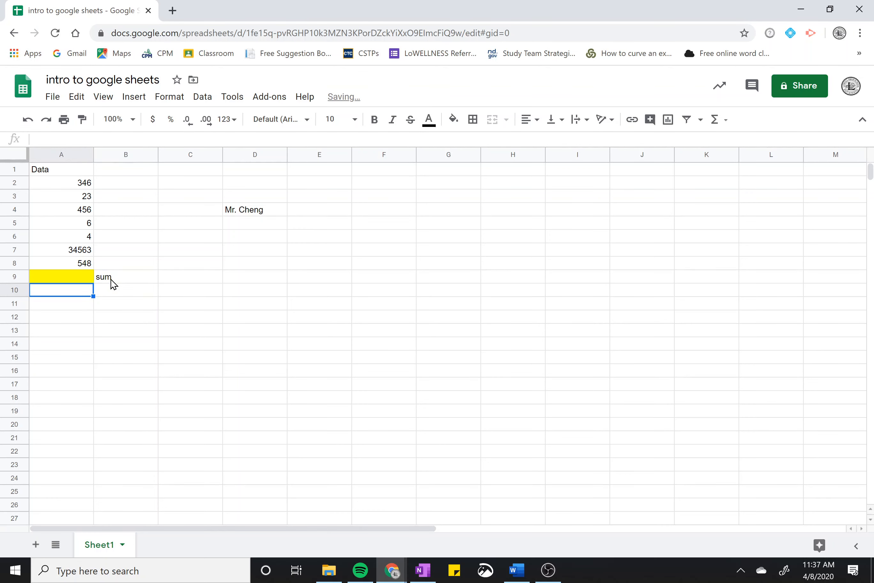
{"action": "key", "text": "Up"}
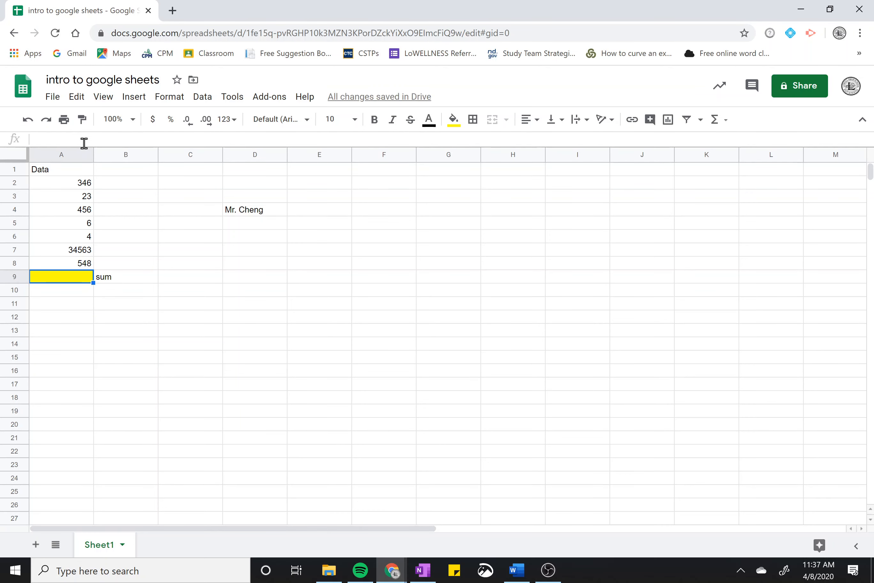
{"action": "left_click", "coordinate": [85, 143]}
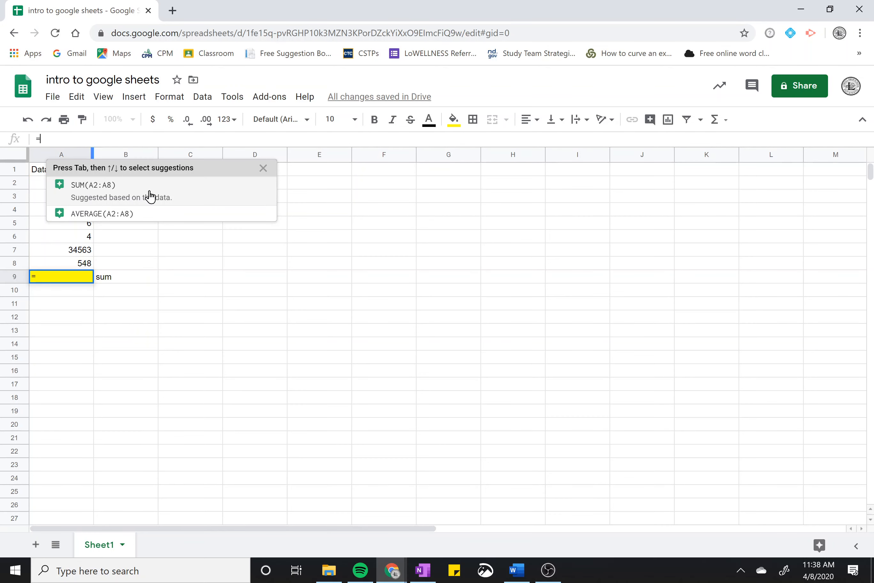
Remove the accidental C7 reference from A9's formula and dismiss the formula error
{"action": "left_click", "coordinate": [262, 169]}
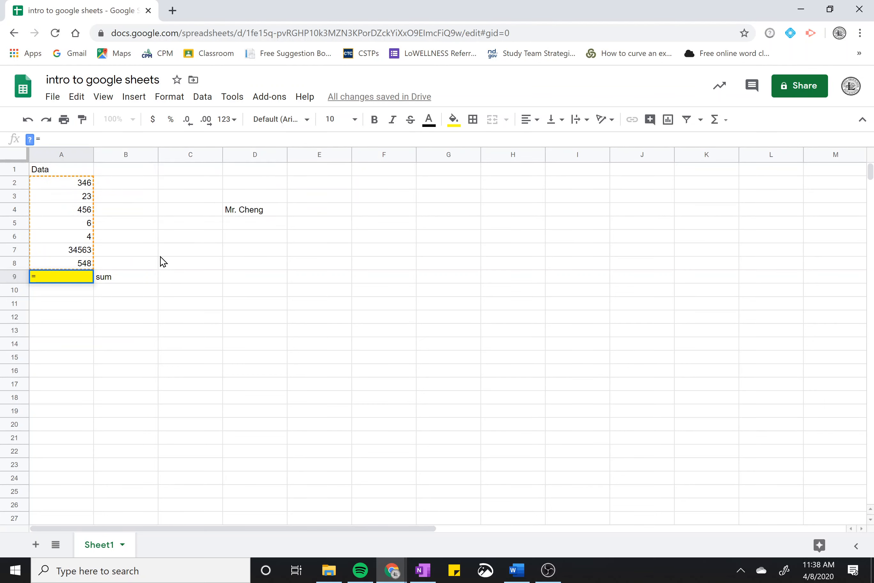
{"action": "left_click", "coordinate": [163, 251]}
{"action": "key", "text": "BackSpace"}
{"action": "key", "text": "BackSpace"}
{"action": "key", "text": "Return"}
{"action": "key", "text": "Return"}
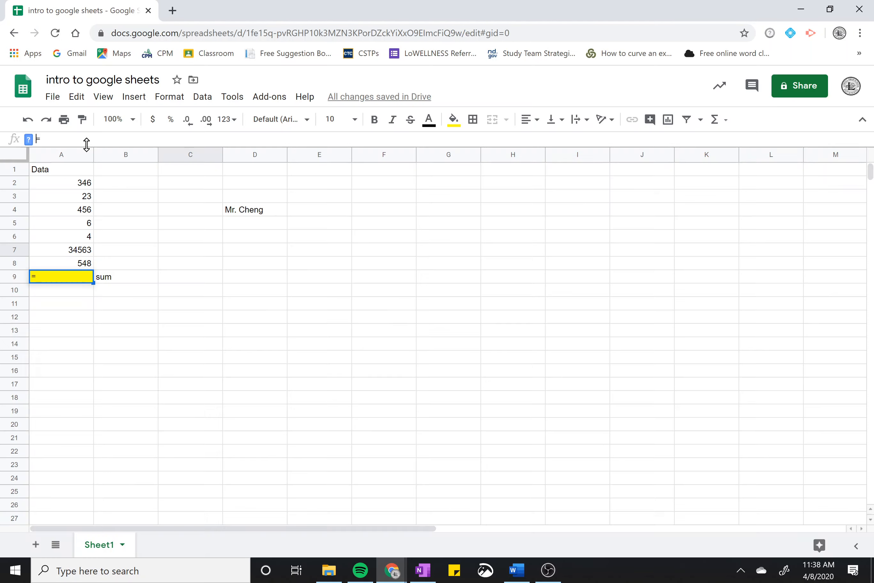
{"action": "key", "text": "Return"}
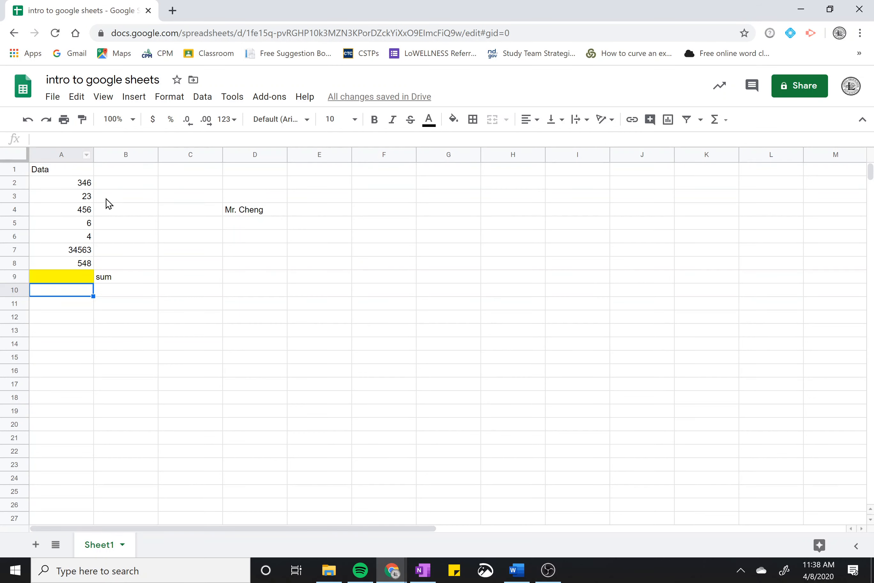
Check the A2:A8 total, then reopen the empty yellow cell A9 for a new formula
{"action": "left_click", "coordinate": [79, 280]}
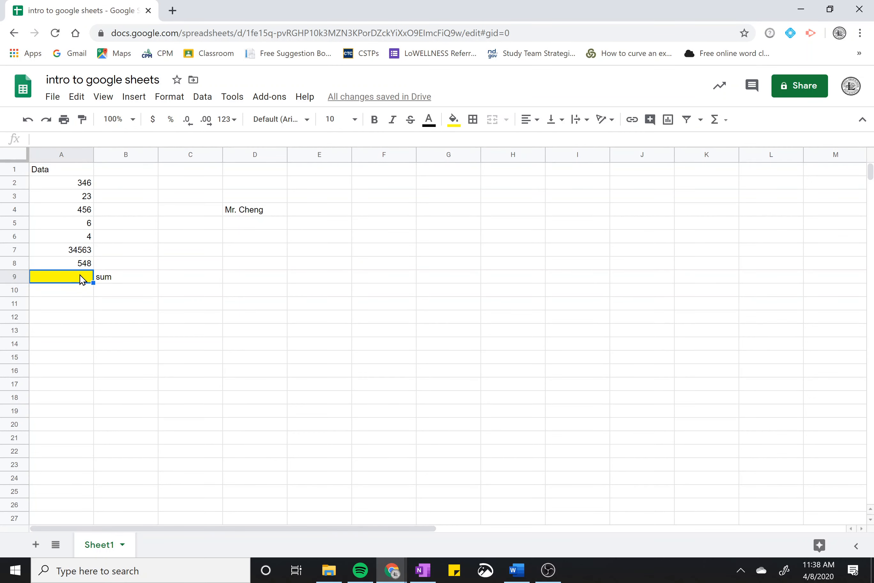
{"action": "left_click_drag", "start_coordinate": [78, 183], "coordinate": [69, 263]}
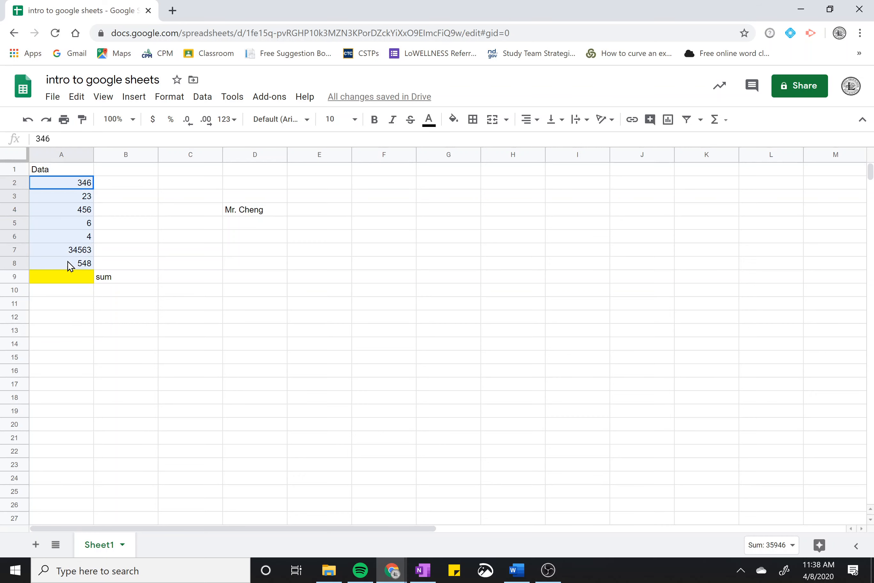
{"action": "left_click", "coordinate": [63, 278]}
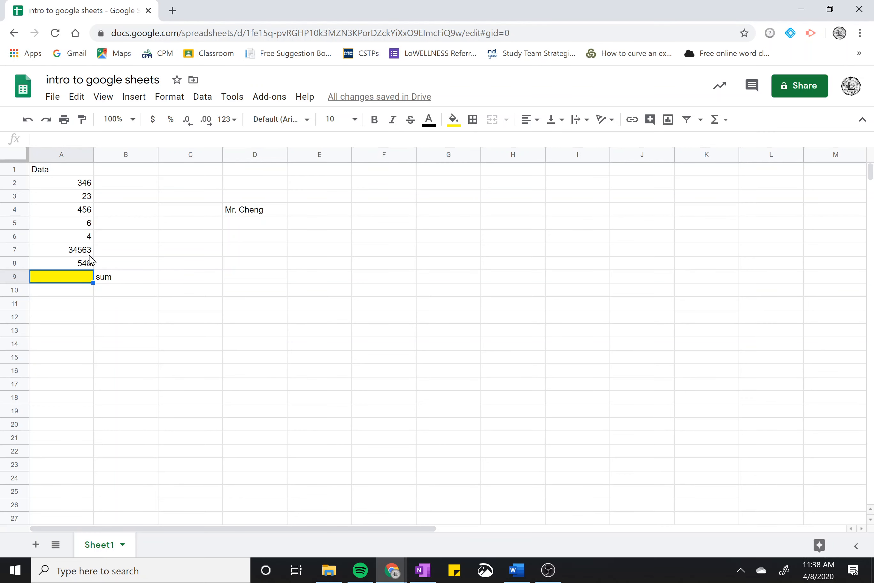
{"action": "left_click", "coordinate": [99, 141]}
Build =sum(A2:A8) in A9, picking A2 as the range start and typing :A8)
{"action": "type", "text": "="}
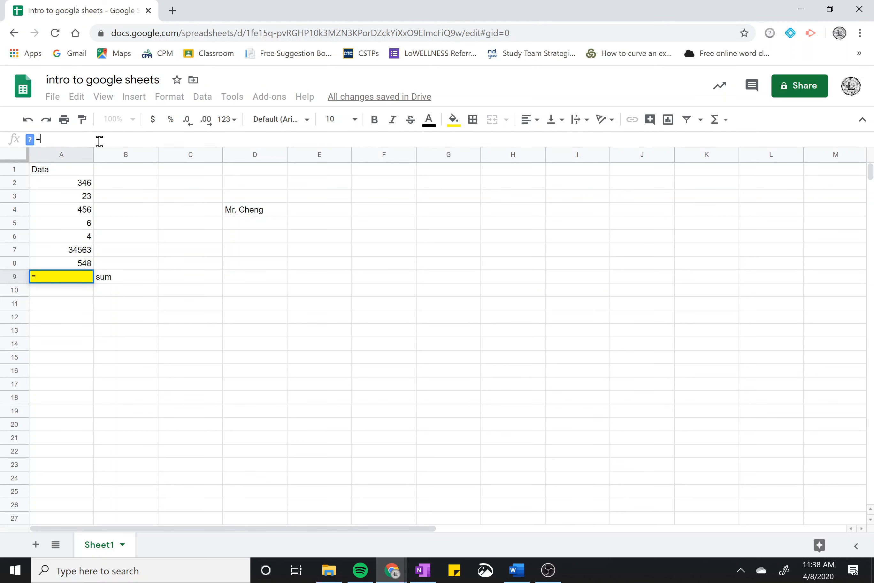
{"action": "type", "text": "sum"}
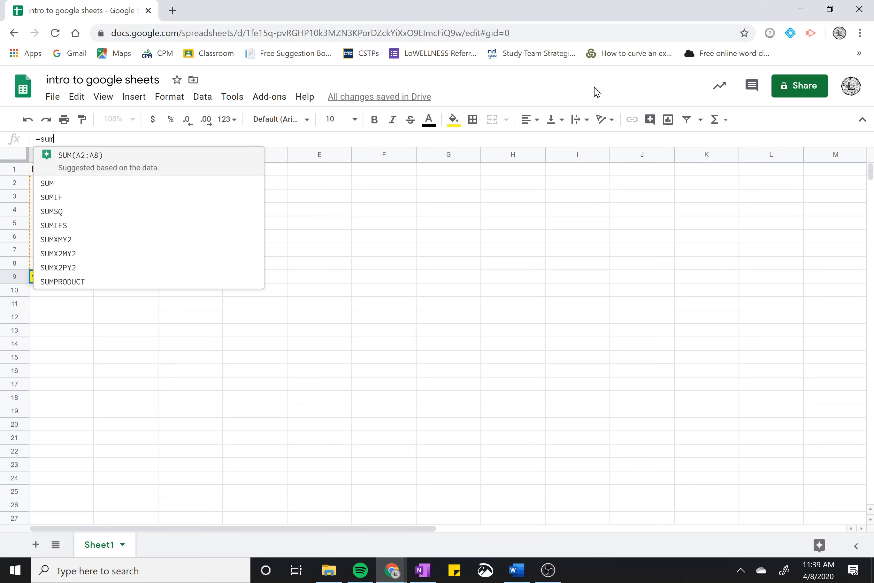
{"action": "type", "text": "("}
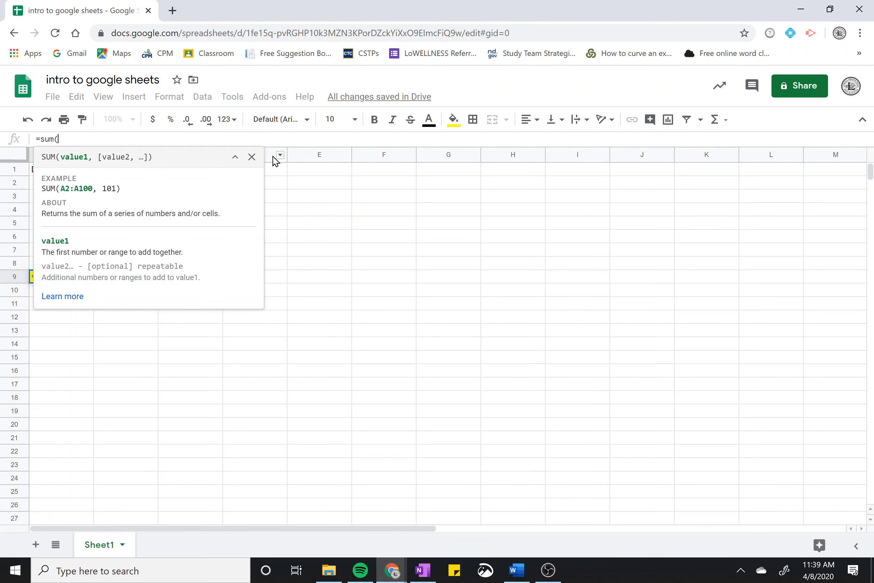
{"action": "left_click", "coordinate": [251, 156]}
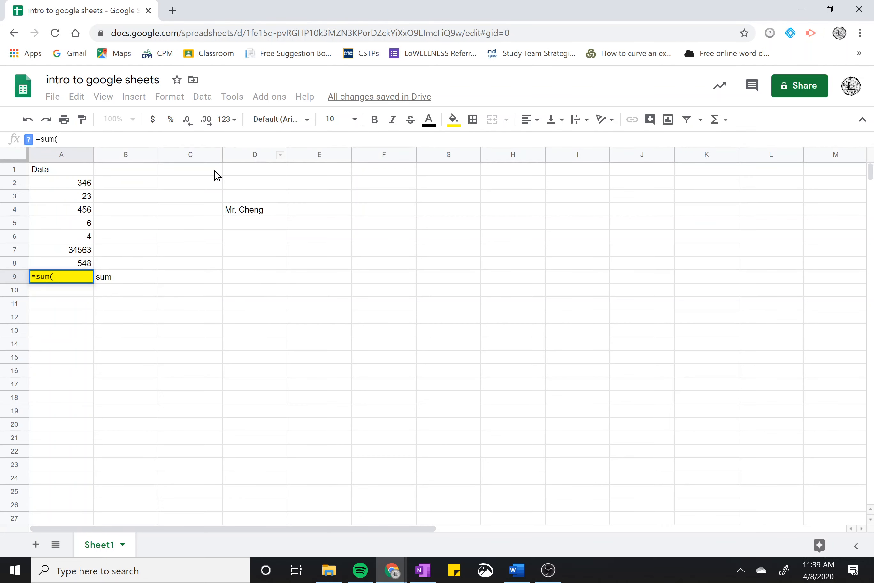
{"action": "left_click", "coordinate": [67, 184]}
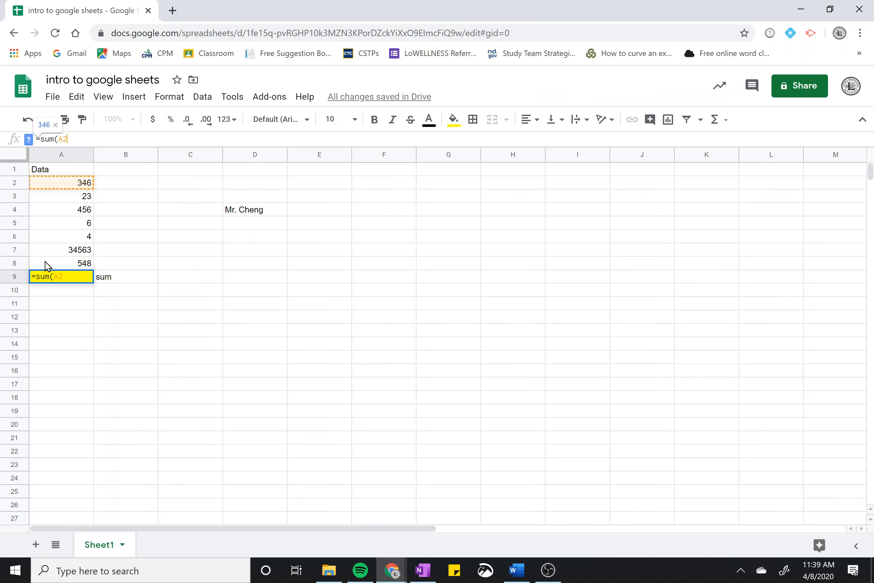
{"action": "type", "text": ":"}
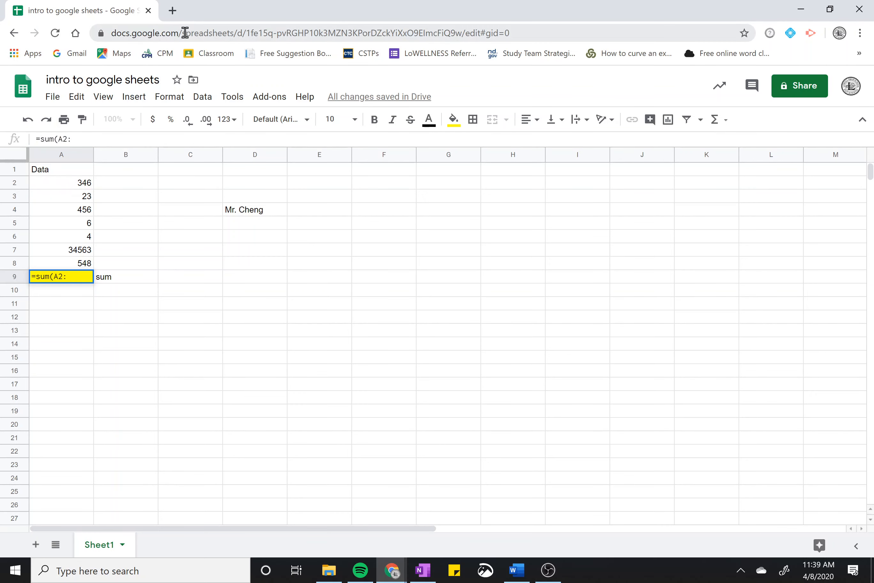
{"action": "left_click", "coordinate": [79, 143]}
{"action": "type", "text": "A"}
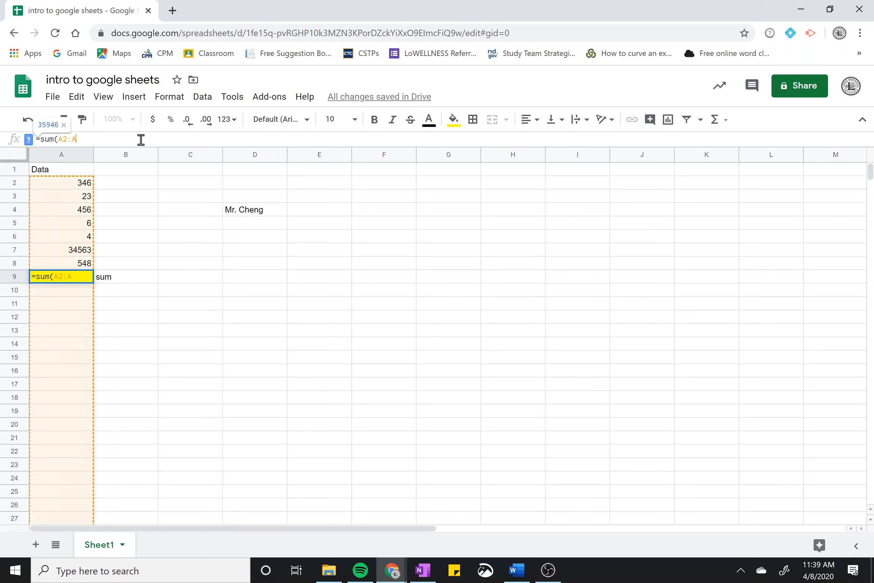
{"action": "type", "text": "8)"}
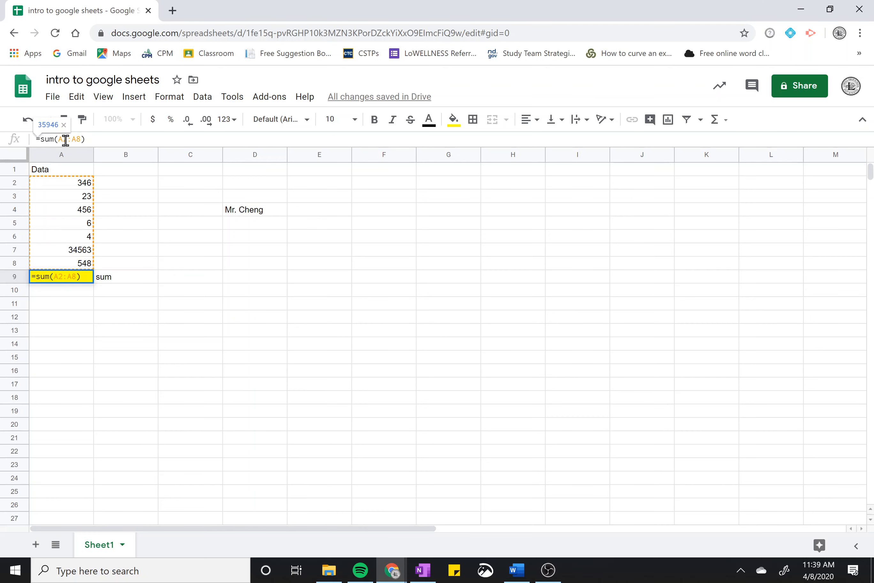
Zoom the sheet to 150%
{"action": "left_click", "coordinate": [141, 100]}
{"action": "left_click", "coordinate": [141, 98]}
{"action": "left_click", "coordinate": [107, 101]}
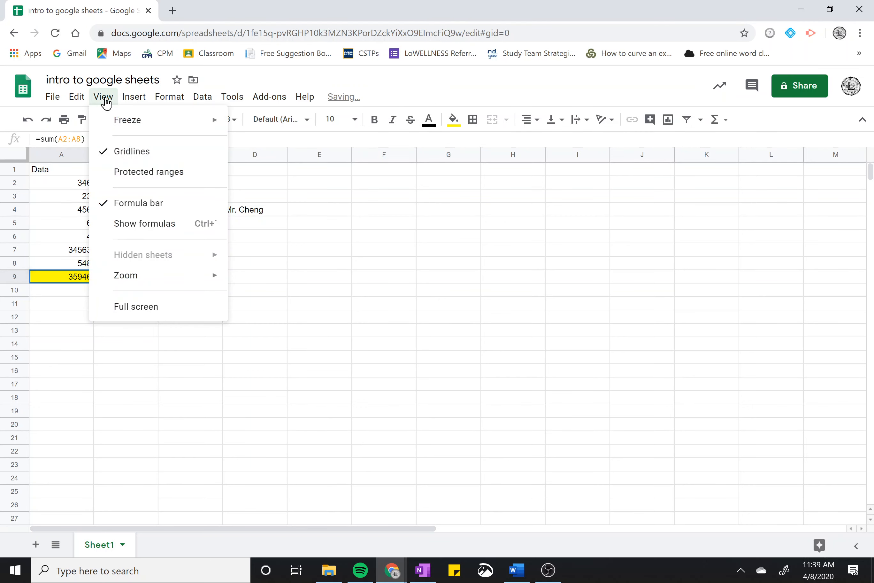
{"action": "left_click", "coordinate": [103, 97]}
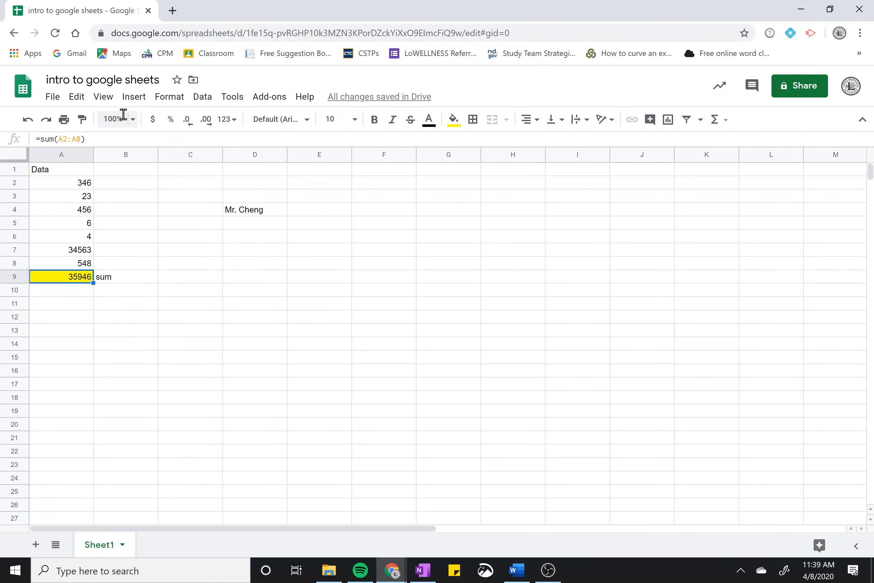
{"action": "left_click", "coordinate": [132, 120]}
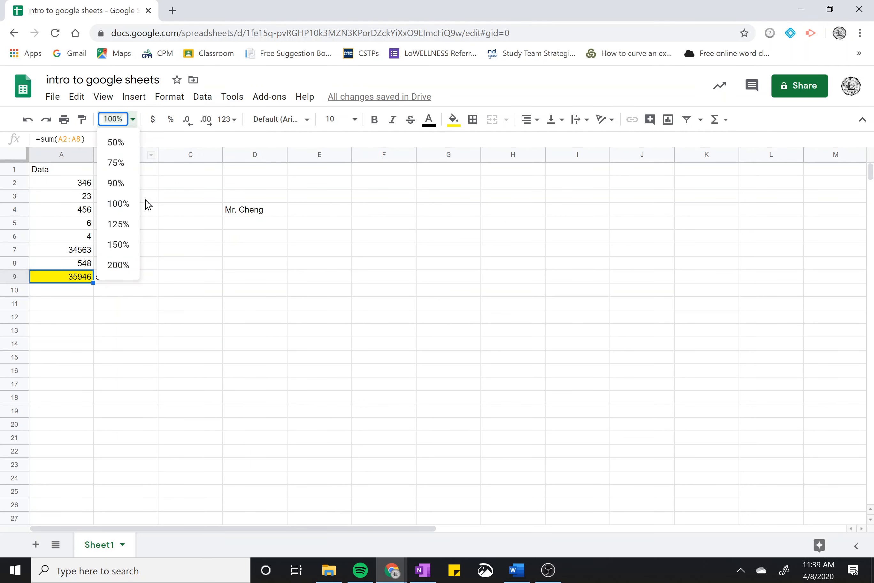
{"action": "left_click", "coordinate": [124, 246]}
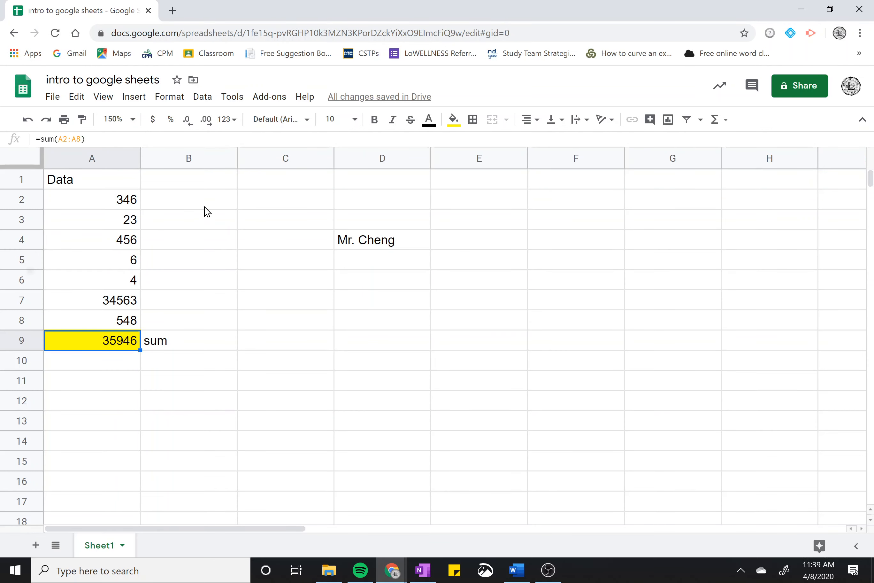
Confirm A9's formula =sum(A2:A8), which shows the total 35946
{"action": "left_click", "coordinate": [129, 140]}
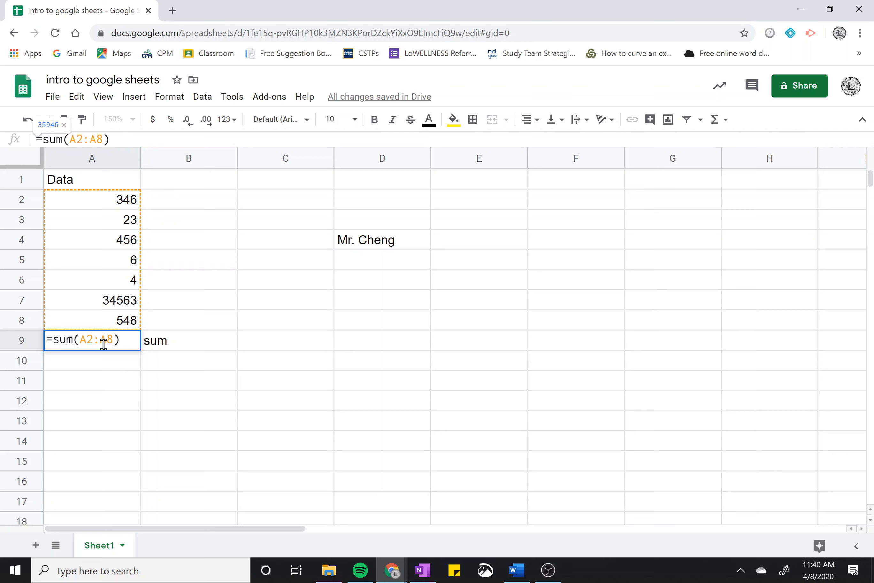
{"action": "left_click", "coordinate": [126, 341]}
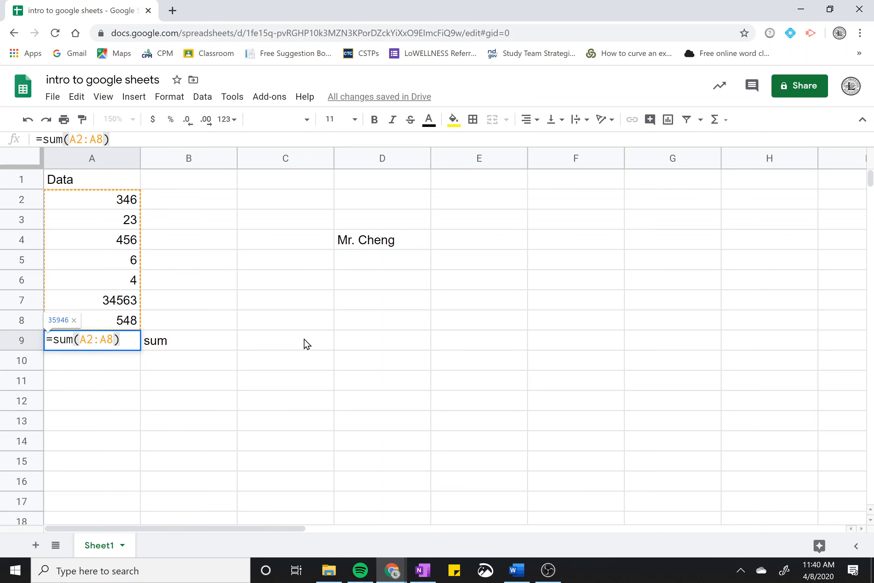
{"action": "key", "text": "Return"}
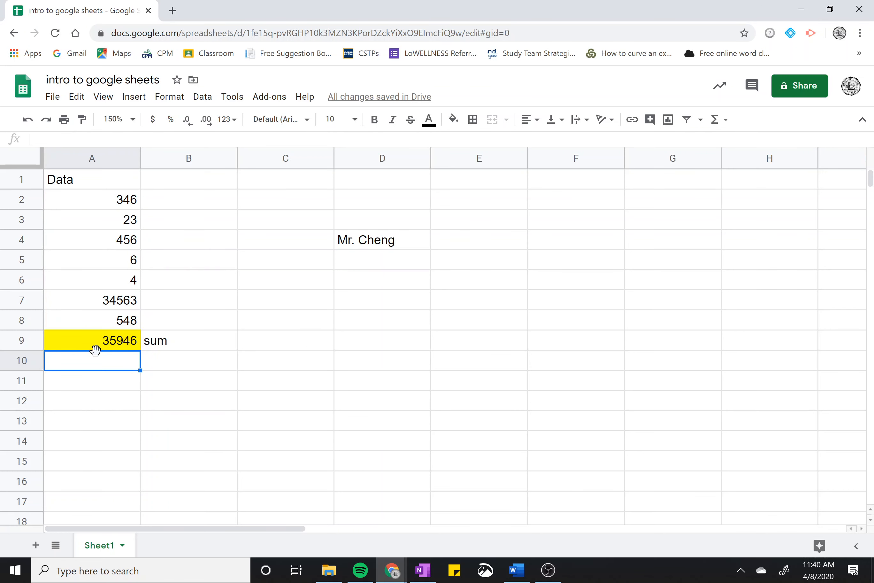
{"action": "left_click", "coordinate": [108, 349]}
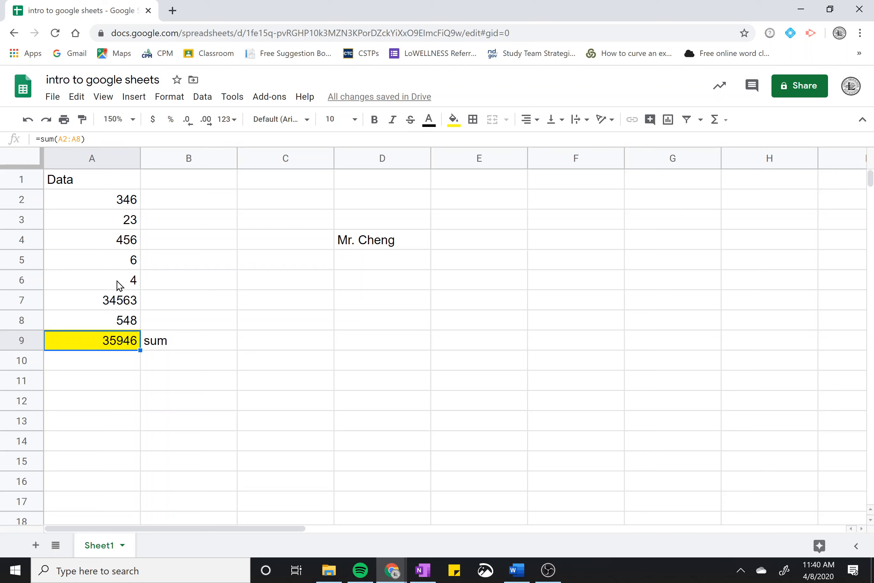
Change A5 from 6 to 66 and recheck the yellow total in A9
{"action": "left_click", "coordinate": [120, 267]}
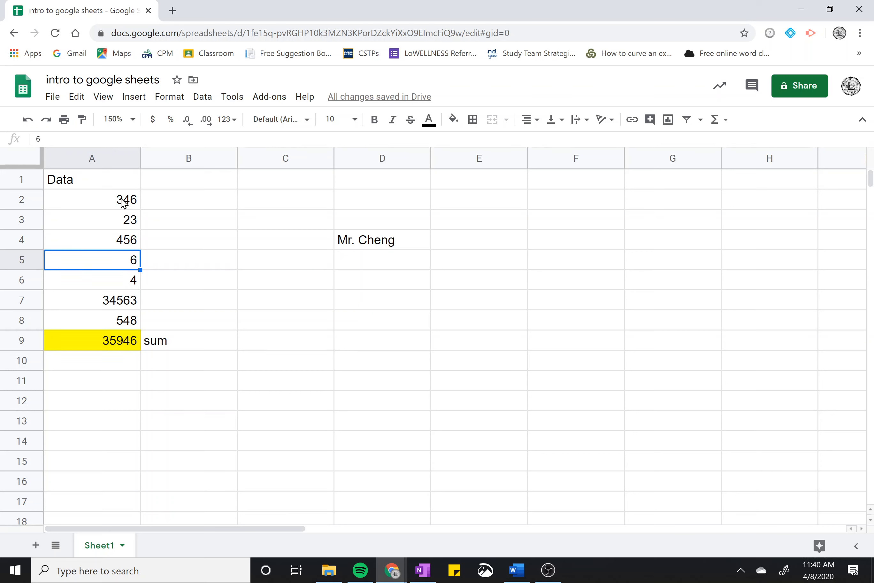
{"action": "left_click", "coordinate": [93, 139]}
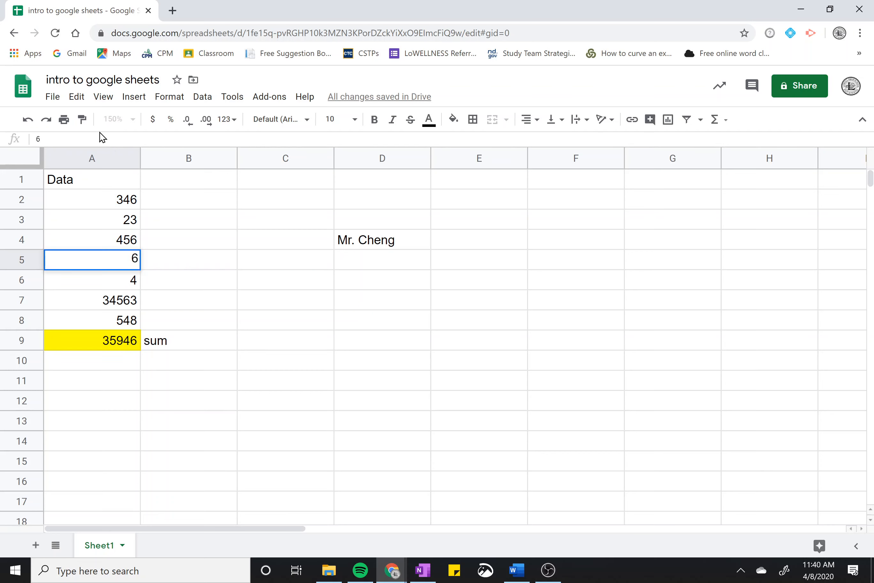
{"action": "left_click", "coordinate": [119, 259]}
{"action": "left_click", "coordinate": [210, 280]}
{"action": "double_click", "coordinate": [121, 265]}
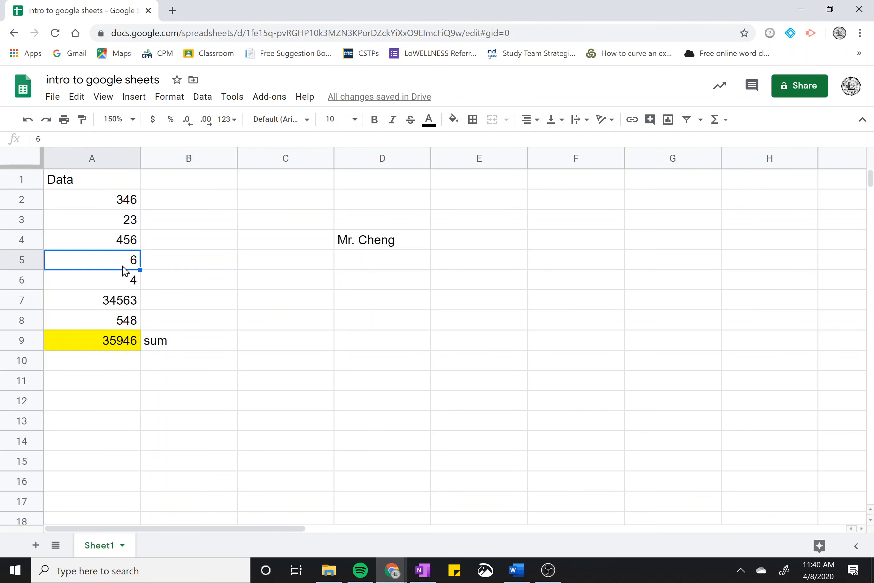
{"action": "type", "text": "6"}
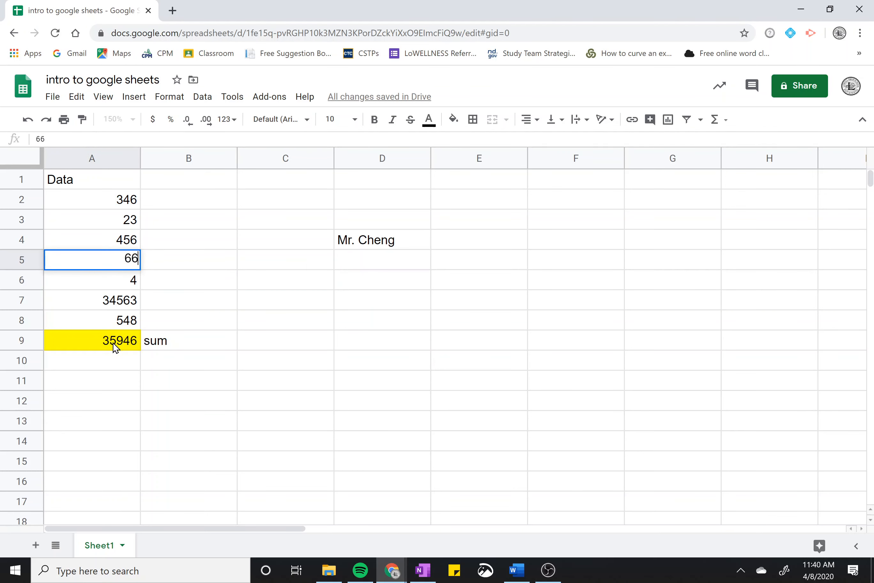
{"action": "key", "text": "Return"}
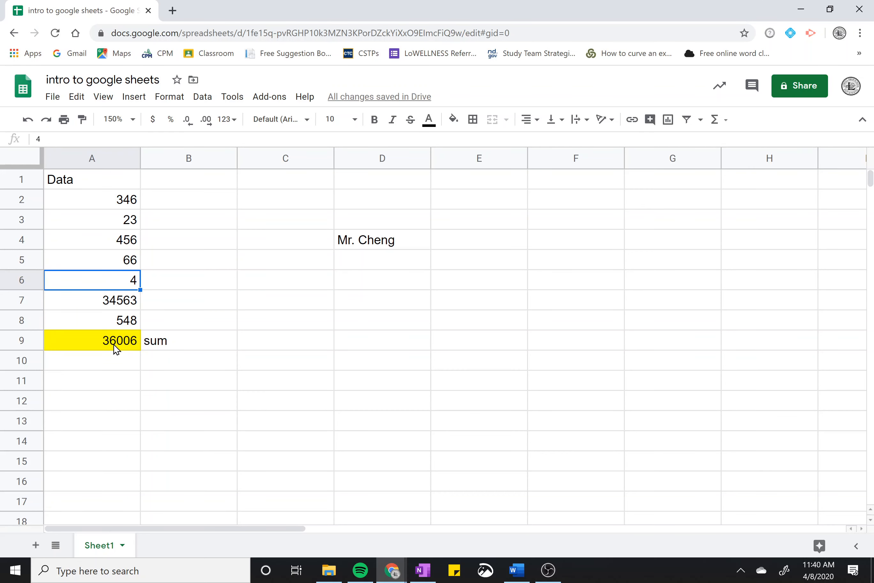
{"action": "left_click", "coordinate": [114, 346]}
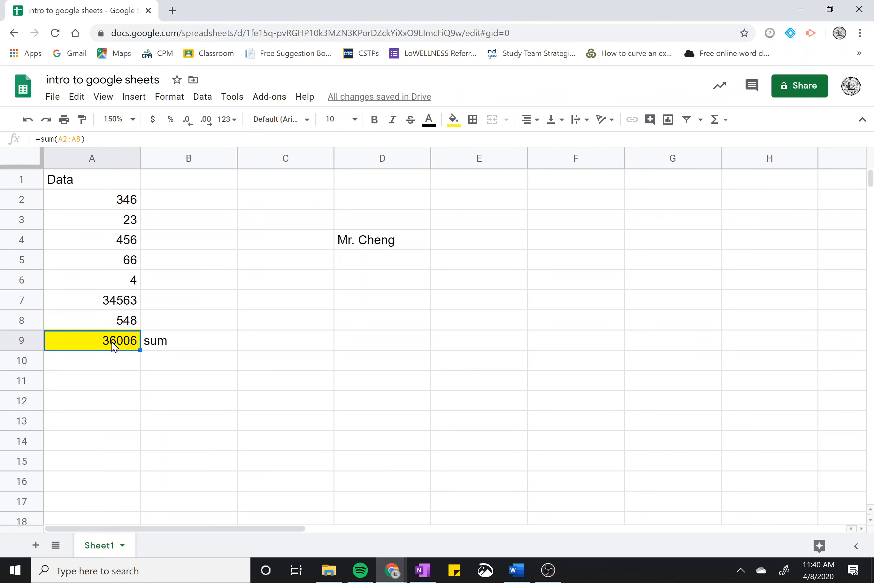
{"action": "left_click", "coordinate": [116, 324]}
{"action": "left_click", "coordinate": [120, 343]}
Replace A9's SUM formula with the fixed number 36006
{"action": "key", "text": "Delete"}
{"action": "key", "text": "Down"}
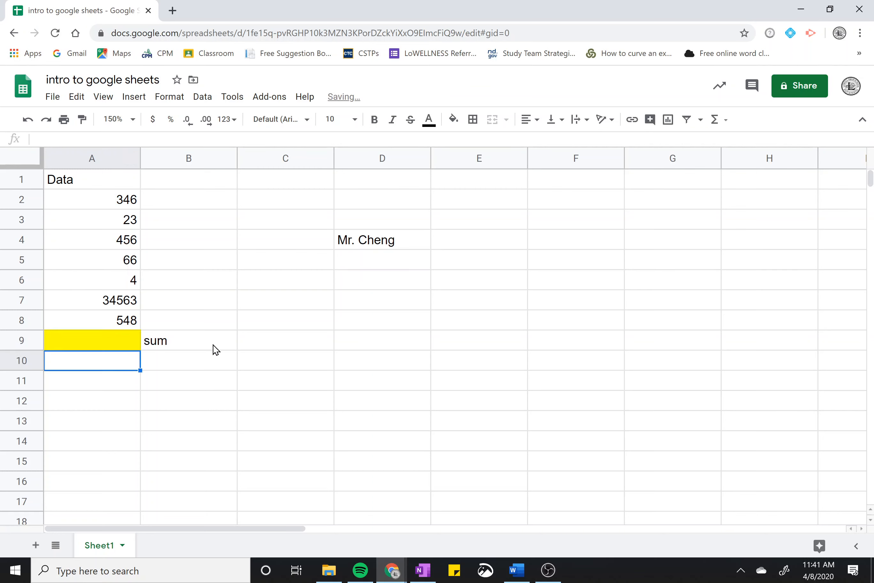
{"action": "key", "text": "Up"}
{"action": "type", "text": "36"}
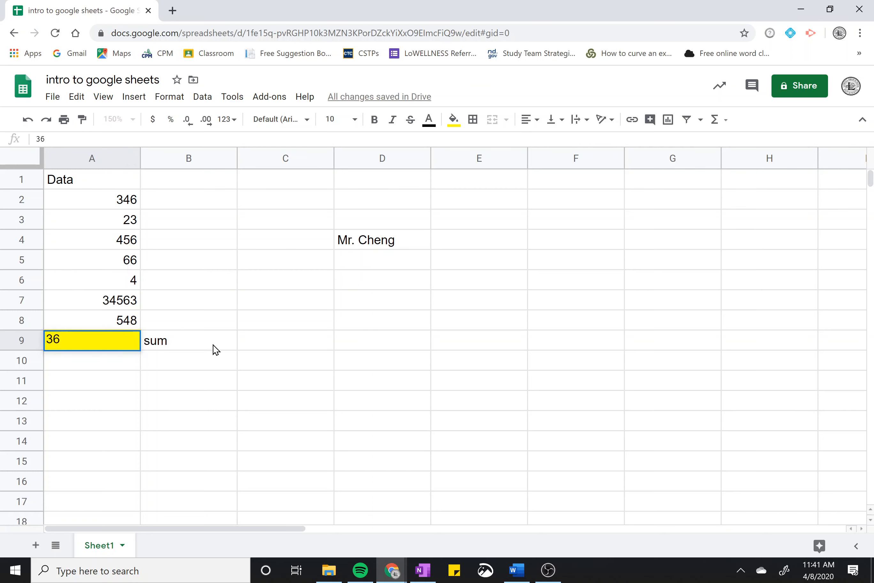
{"action": "type", "text": "006"}
{"action": "key", "text": "Return"}
{"action": "left_click", "coordinate": [108, 346]}
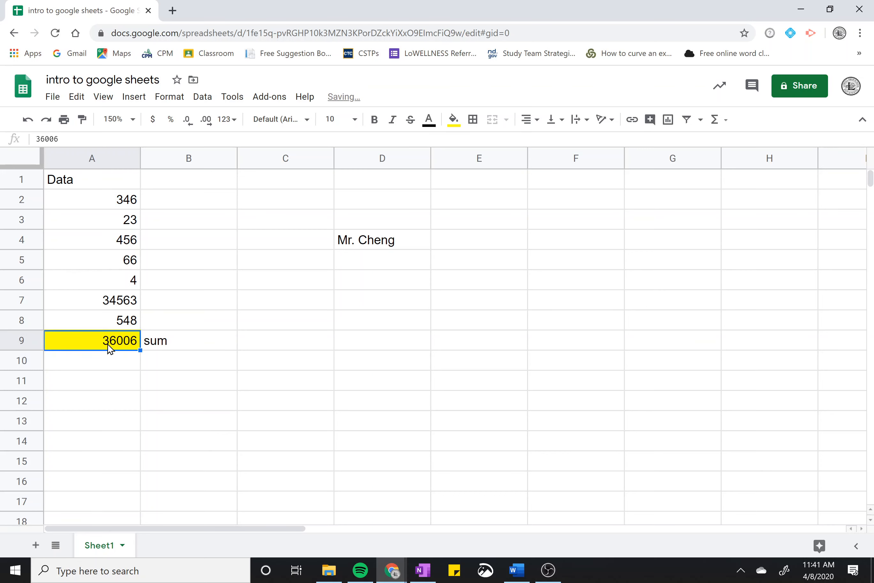
Change A6 to 14 and compare A9's unchanged 36006 with the A2:A8 status-bar sum
{"action": "left_click", "coordinate": [122, 284]}
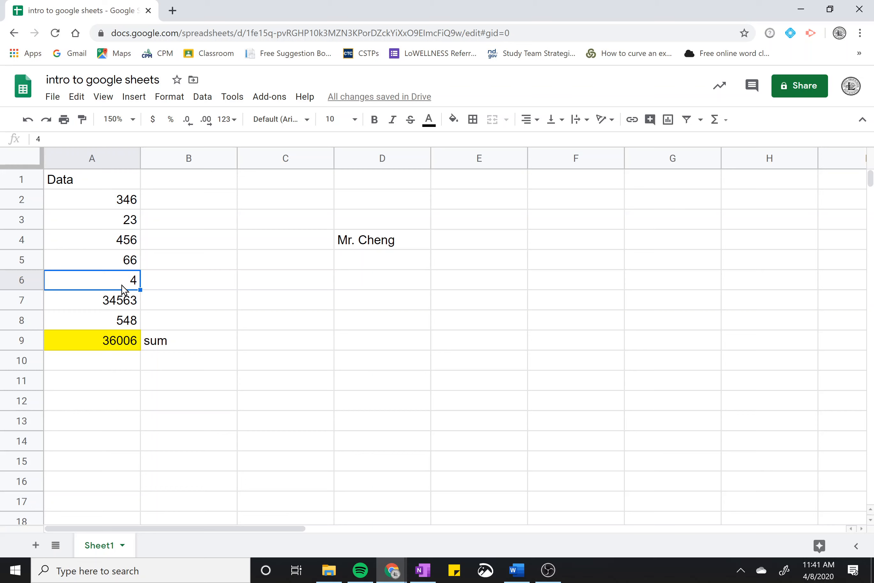
{"action": "type", "text": "14"}
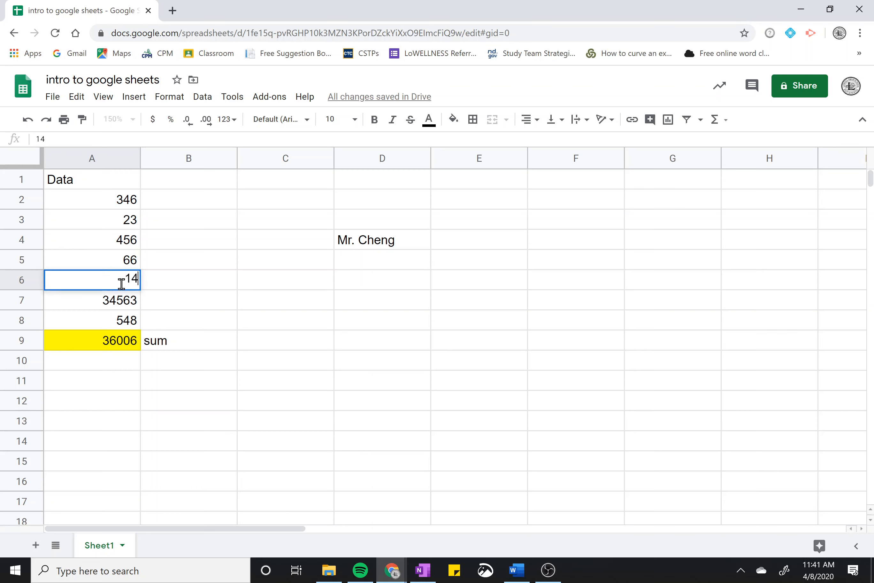
{"action": "key", "text": "Return"}
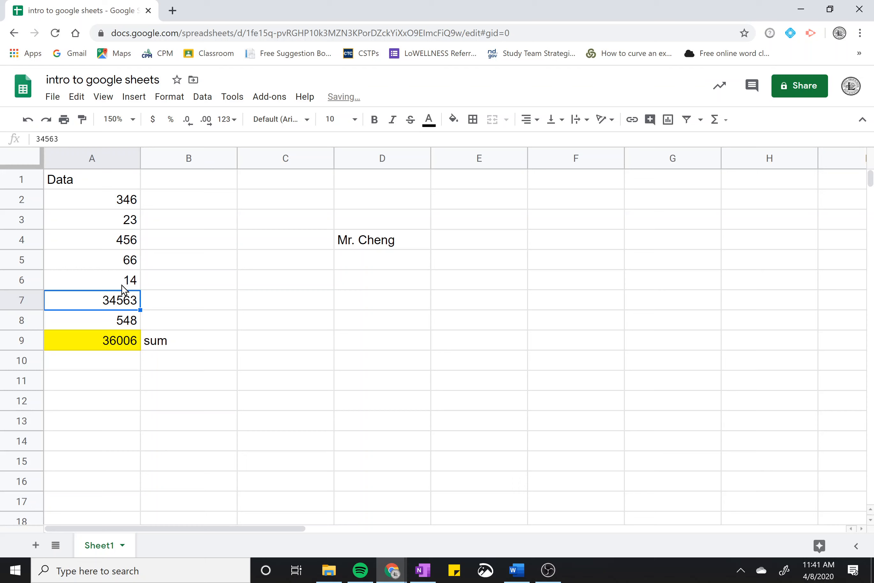
{"action": "left_click", "coordinate": [121, 344]}
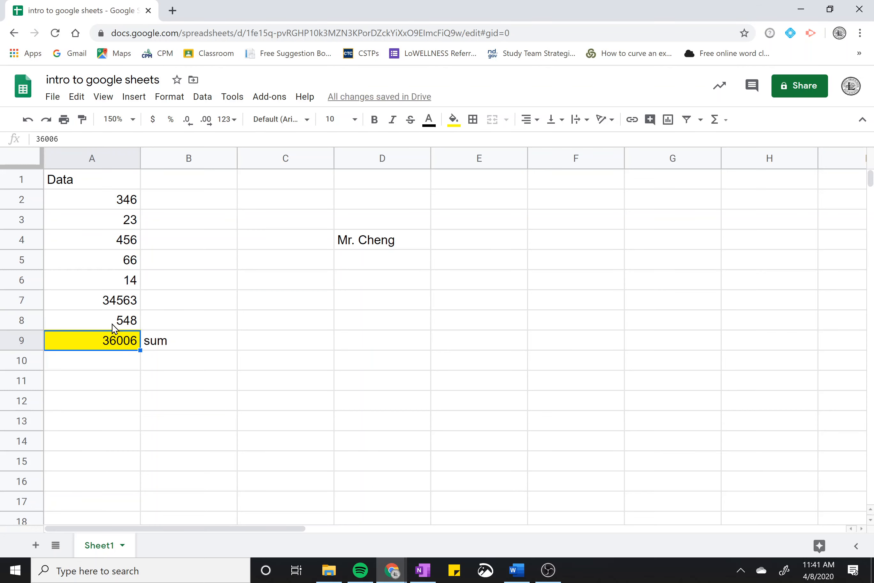
{"action": "left_click_drag", "start_coordinate": [102, 142], "coordinate": [29, 140]}
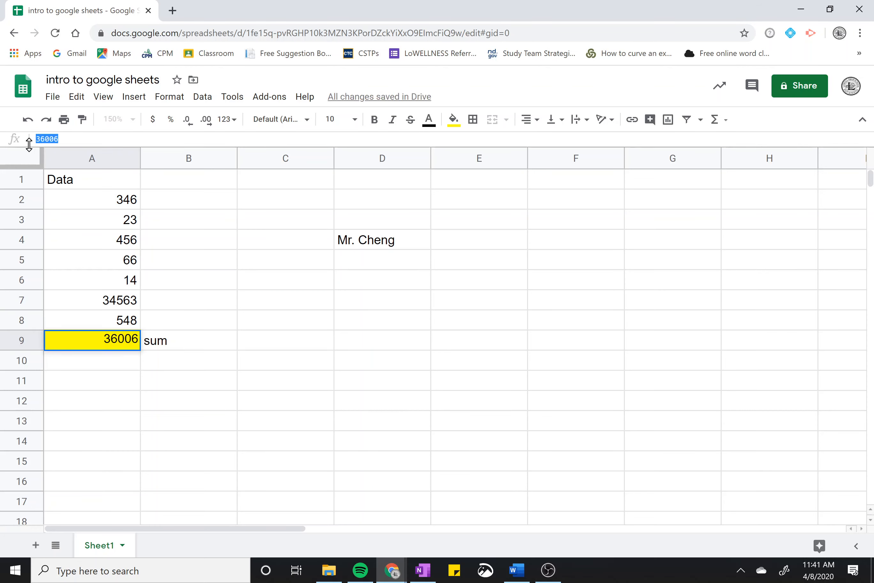
{"action": "left_click", "coordinate": [82, 140]}
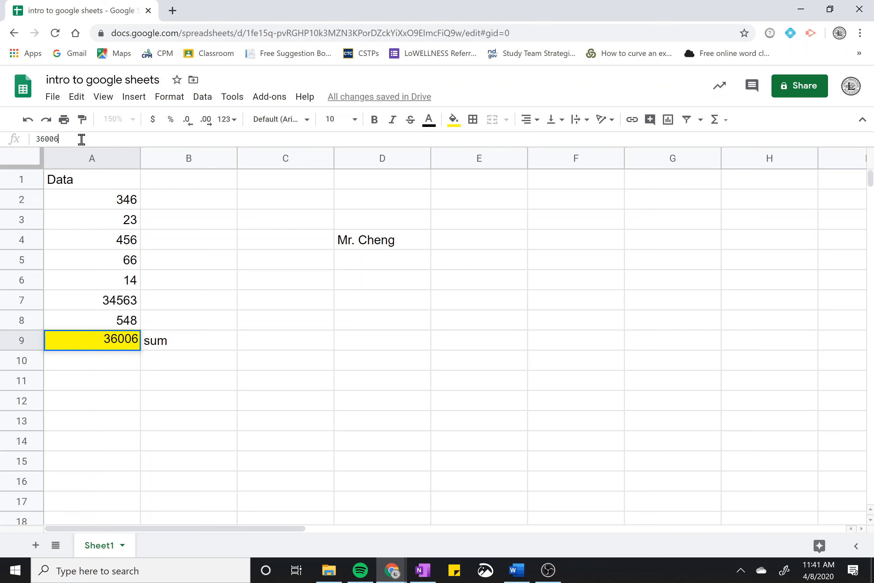
{"action": "left_click", "coordinate": [127, 339]}
{"action": "left_click_drag", "start_coordinate": [119, 206], "coordinate": [98, 319]}
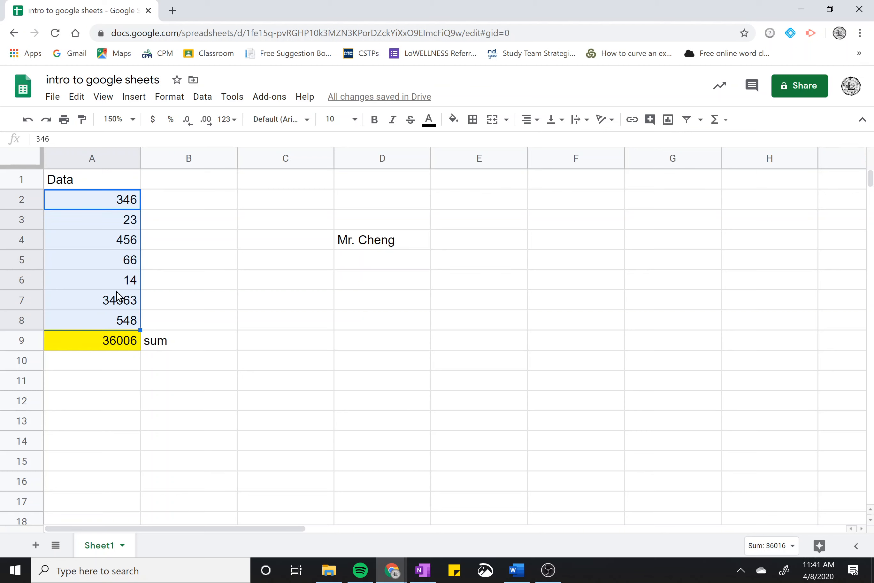
{"action": "left_click", "coordinate": [119, 345]}
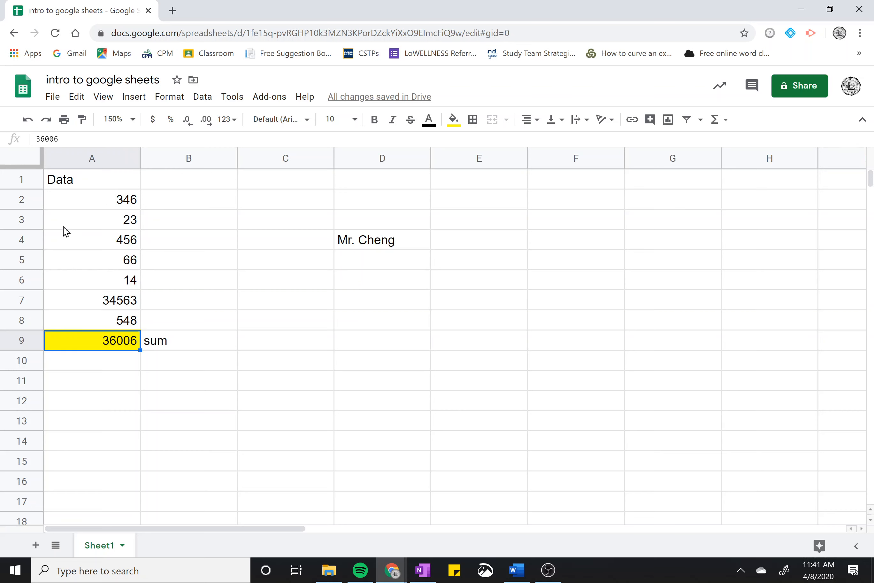
Enter 18 in cell B4
{"action": "left_click", "coordinate": [219, 247]}
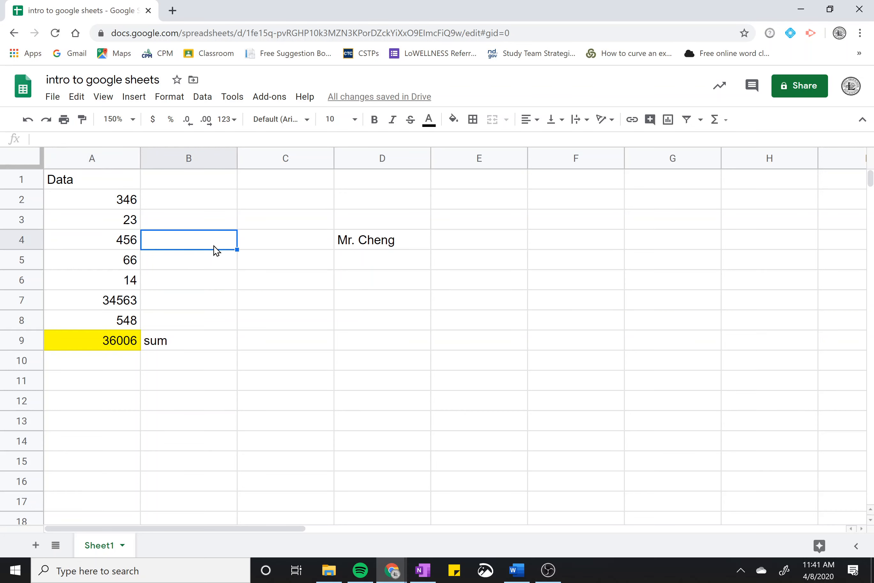
{"action": "type", "text": "18"}
{"action": "key", "text": "Return"}
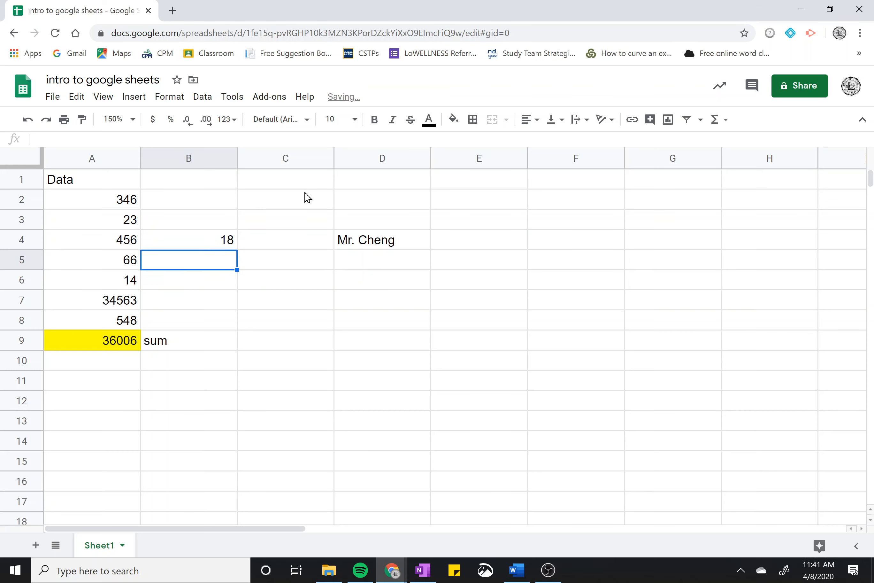
Check the A2:A8 status-bar sum, then start typing =sum( in A9
{"action": "left_click", "coordinate": [134, 343]}
{"action": "left_click_drag", "start_coordinate": [109, 197], "coordinate": [82, 319]}
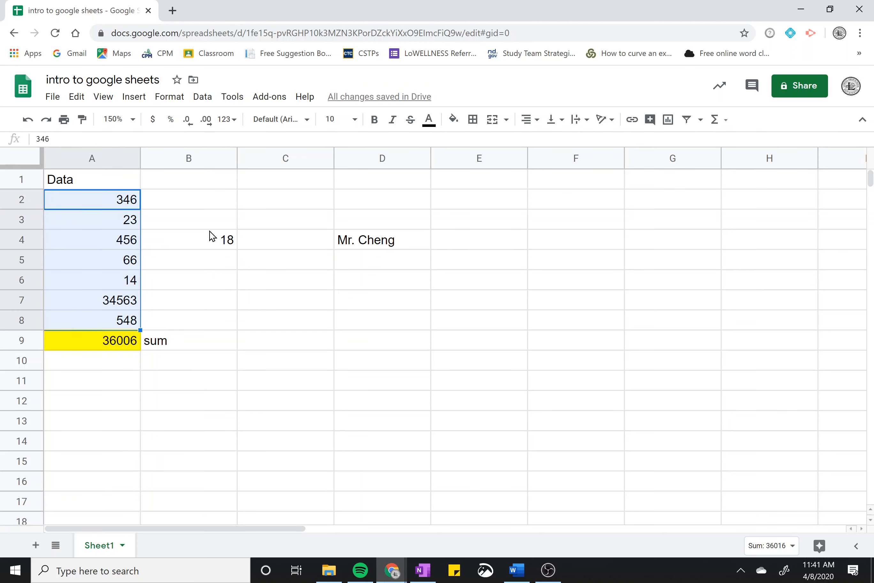
{"action": "left_click", "coordinate": [205, 247]}
{"action": "left_click", "coordinate": [206, 297]}
{"action": "left_click", "coordinate": [114, 343]}
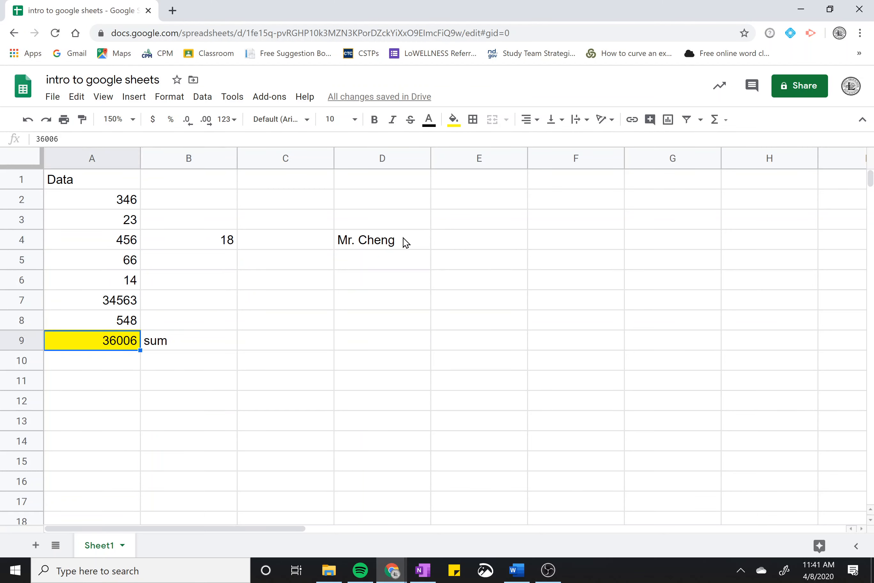
{"action": "type", "text": "=sum("}
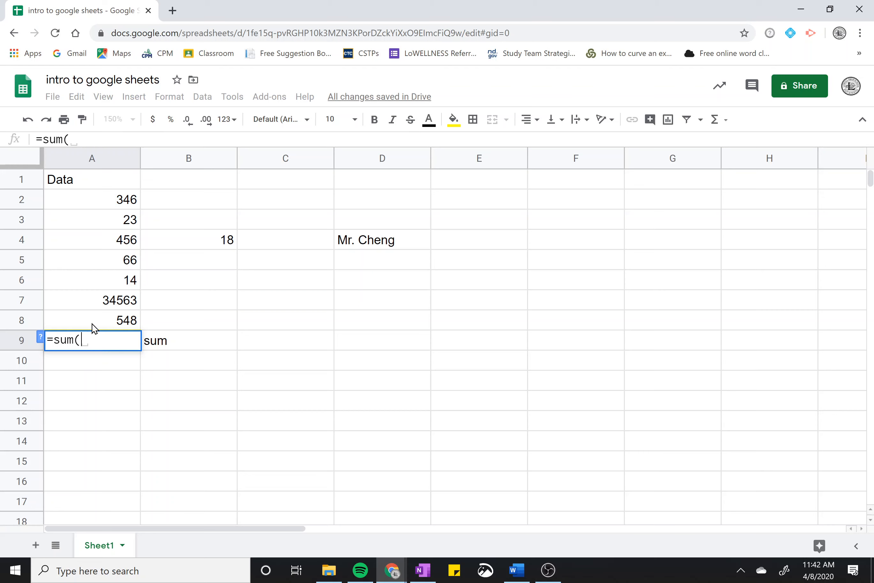
Set the SUM formula's range in A9 to A2:A8
{"action": "left_click", "coordinate": [119, 204]}
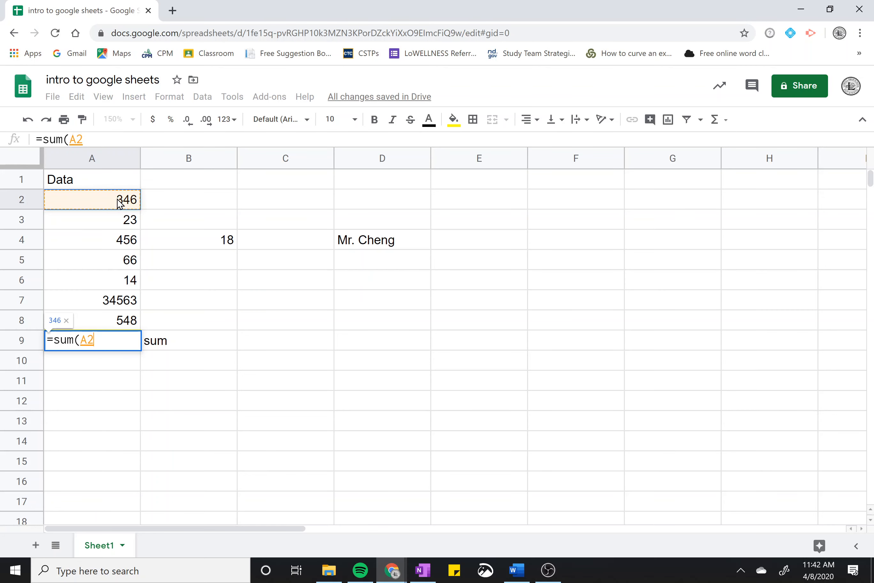
{"action": "left_click", "coordinate": [193, 206]}
{"action": "left_click", "coordinate": [56, 186]}
{"action": "left_click", "coordinate": [120, 242]}
{"action": "left_click", "coordinate": [357, 361]}
{"action": "left_click", "coordinate": [122, 440]}
{"action": "left_click", "coordinate": [539, 418]}
{"action": "left_click", "coordinate": [548, 320]}
{"action": "left_click", "coordinate": [328, 460]}
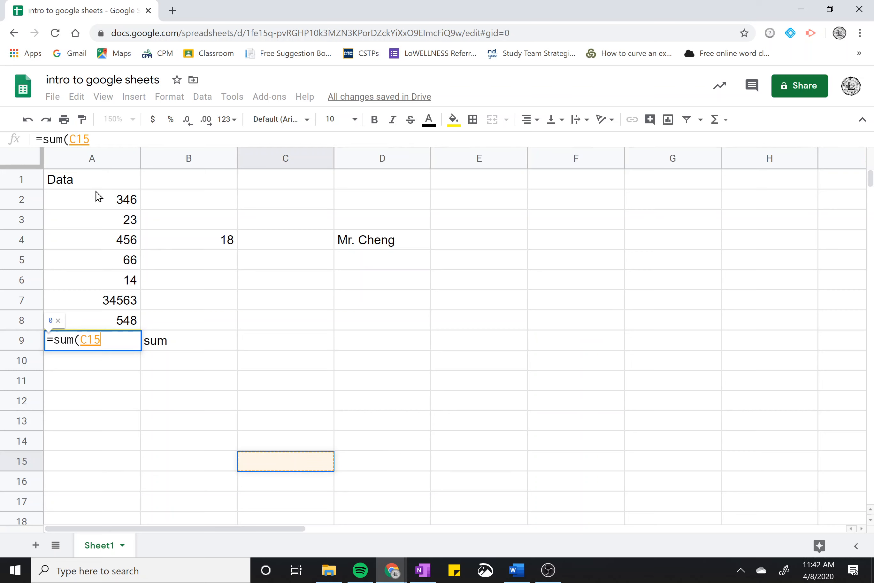
{"action": "left_click_drag", "start_coordinate": [109, 204], "coordinate": [105, 316]}
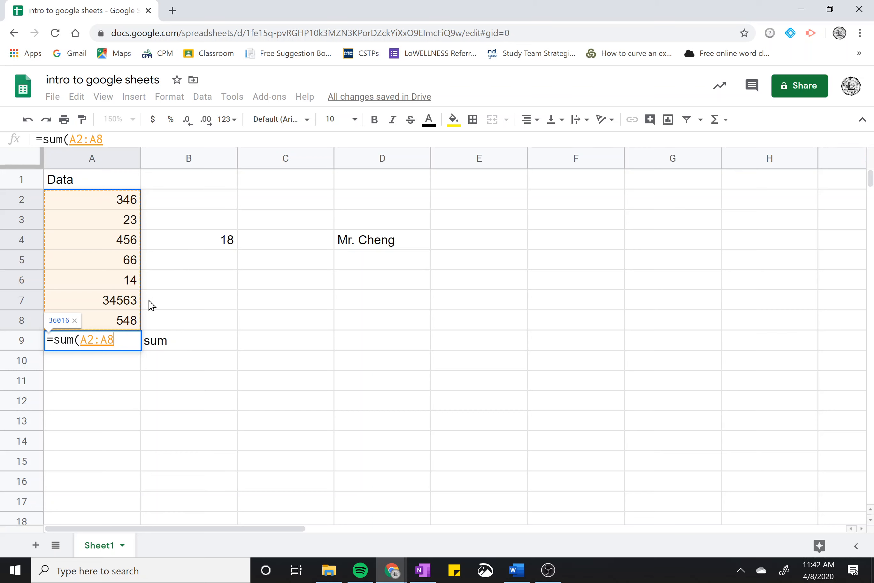
{"action": "left_click_drag", "start_coordinate": [97, 204], "coordinate": [157, 322]}
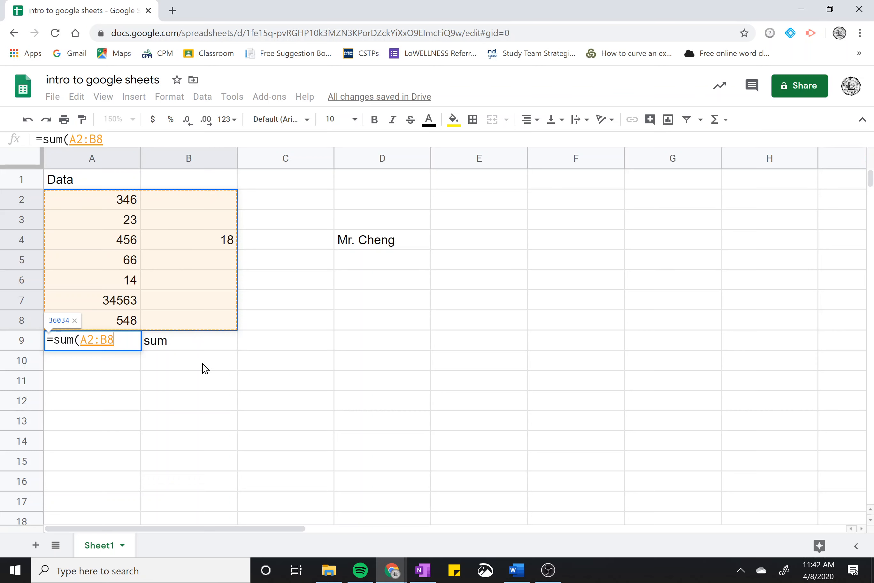
{"action": "left_click", "coordinate": [84, 402]}
{"action": "left_click_drag", "start_coordinate": [121, 203], "coordinate": [107, 322]}
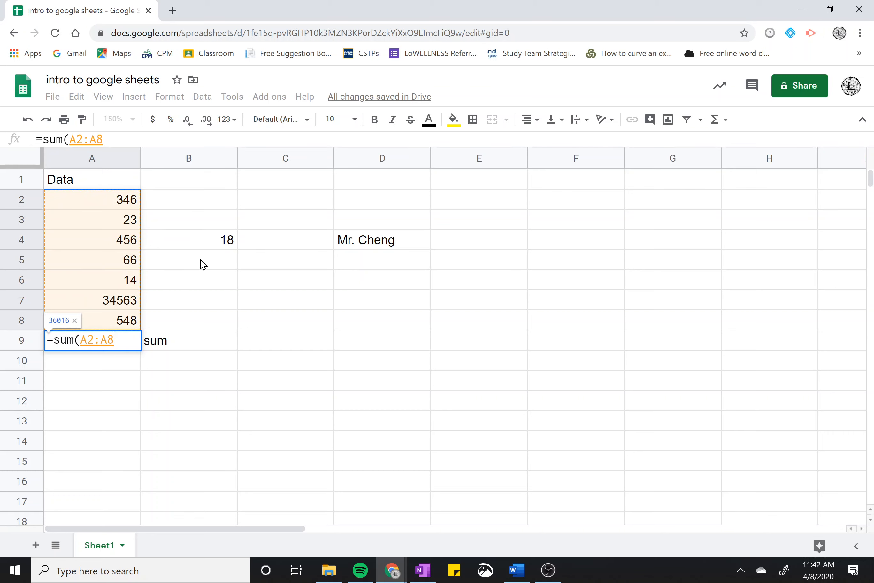
Add B4 and close the formula as =sum(A2:A8,B4), totalling 36034
{"action": "type", "text": ","}
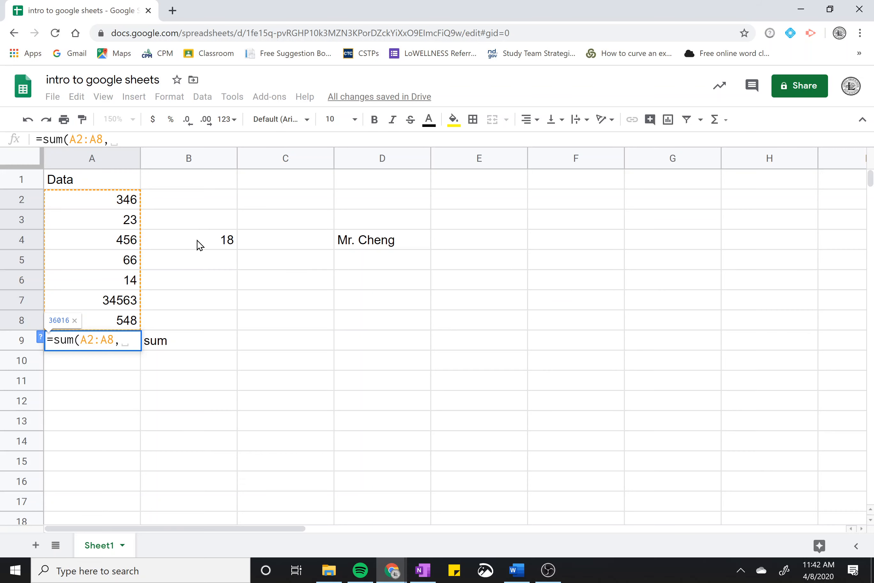
{"action": "left_click", "coordinate": [199, 245]}
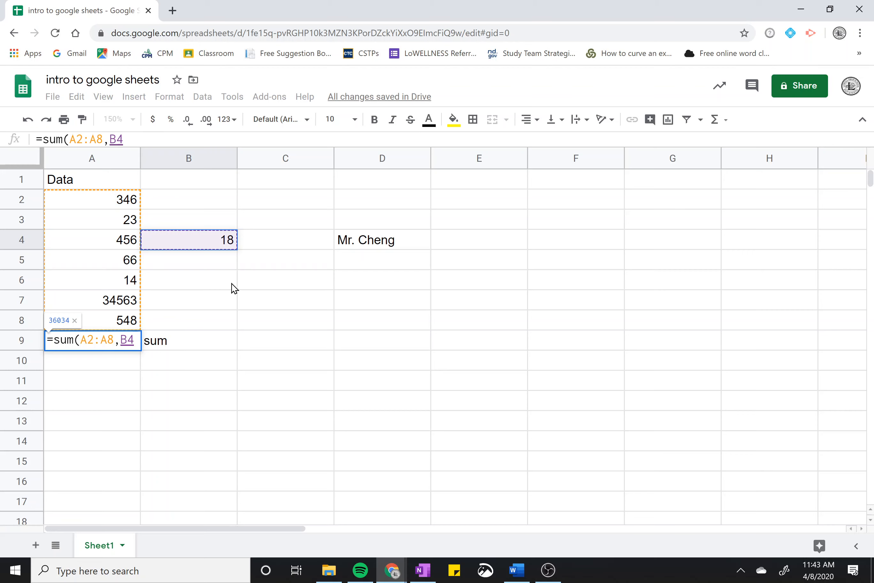
{"action": "type", "text": ")"}
{"action": "key", "text": "Return"}
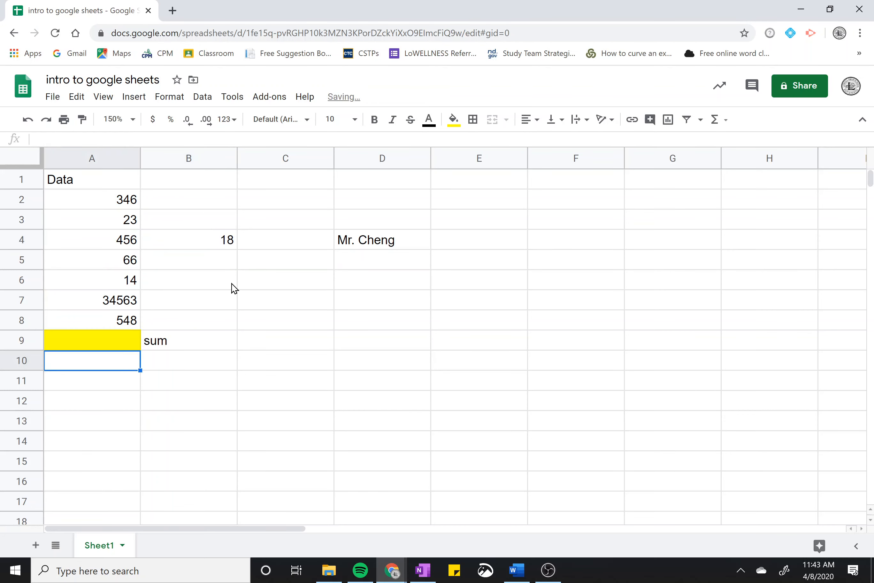
{"action": "left_click", "coordinate": [103, 343]}
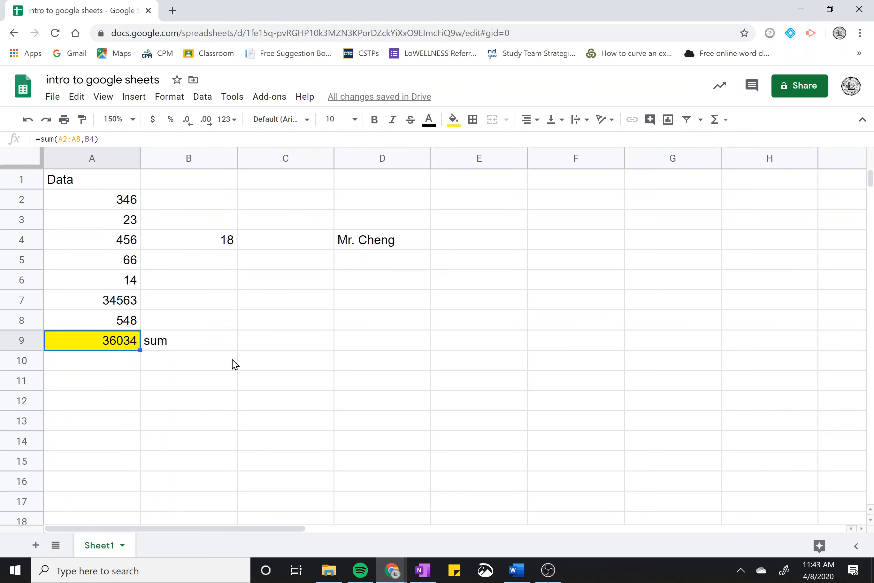
{"action": "left_click", "coordinate": [203, 366]}
Label B10 'average'
{"action": "type", "text": "average"}
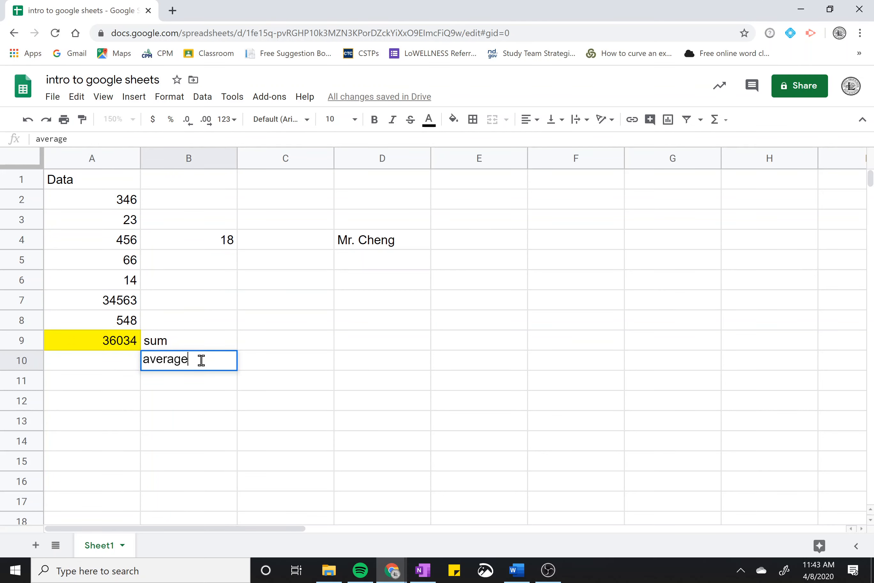
{"action": "key", "text": "Return"}
{"action": "key", "text": "Up"}
{"action": "key", "text": "Left"}
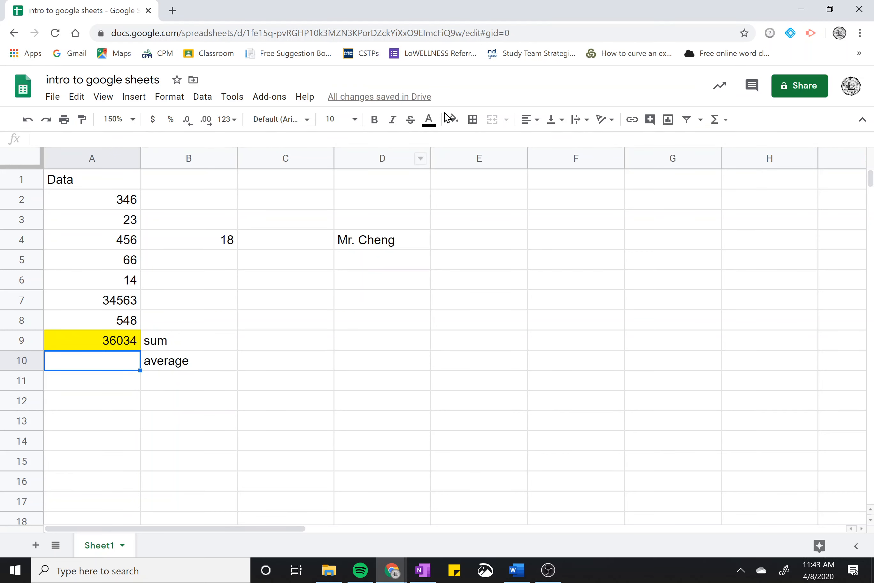
Fill B9 yellow and A10:B10 green
{"action": "left_click", "coordinate": [176, 342]}
{"action": "left_click", "coordinate": [452, 119]}
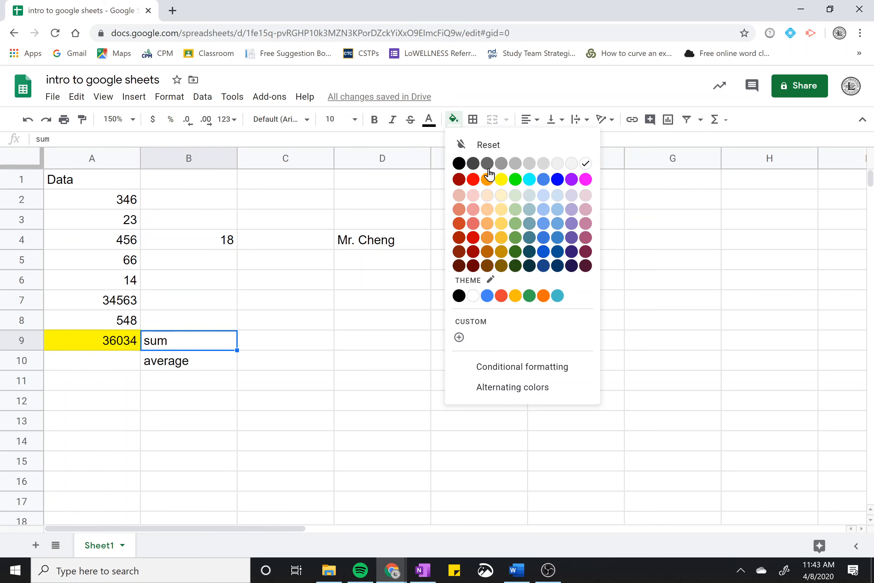
{"action": "left_click", "coordinate": [501, 179]}
{"action": "left_click_drag", "start_coordinate": [165, 361], "coordinate": [127, 366]}
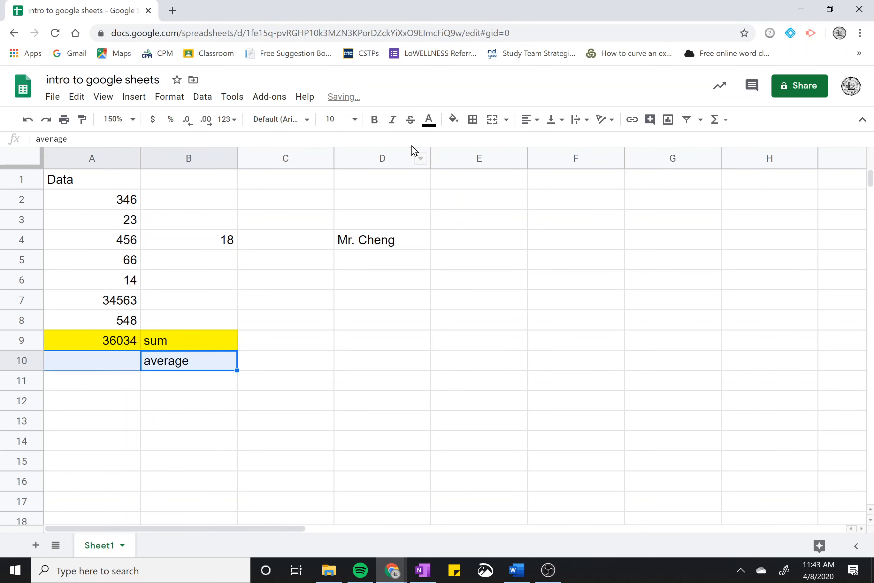
{"action": "left_click", "coordinate": [453, 119]}
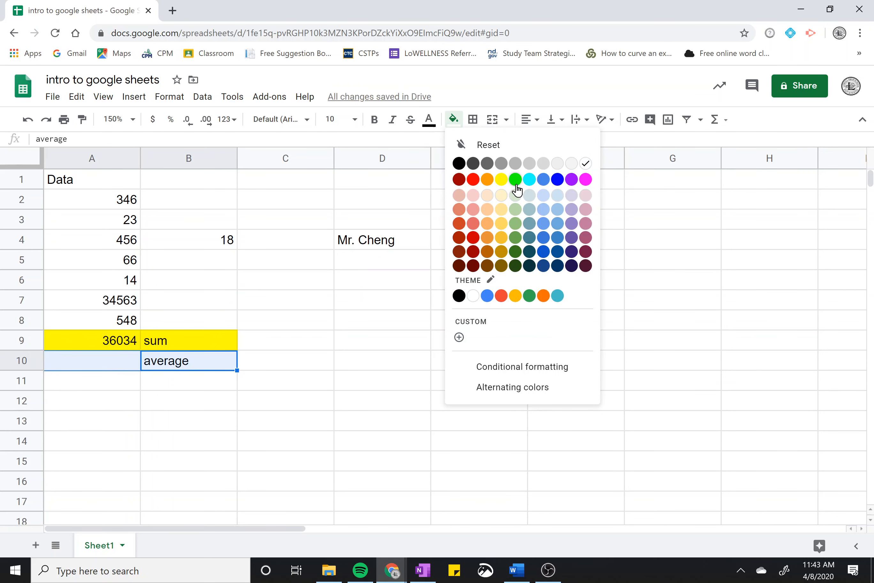
{"action": "left_click", "coordinate": [516, 180]}
{"action": "left_click", "coordinate": [244, 341]}
{"action": "left_click", "coordinate": [93, 360]}
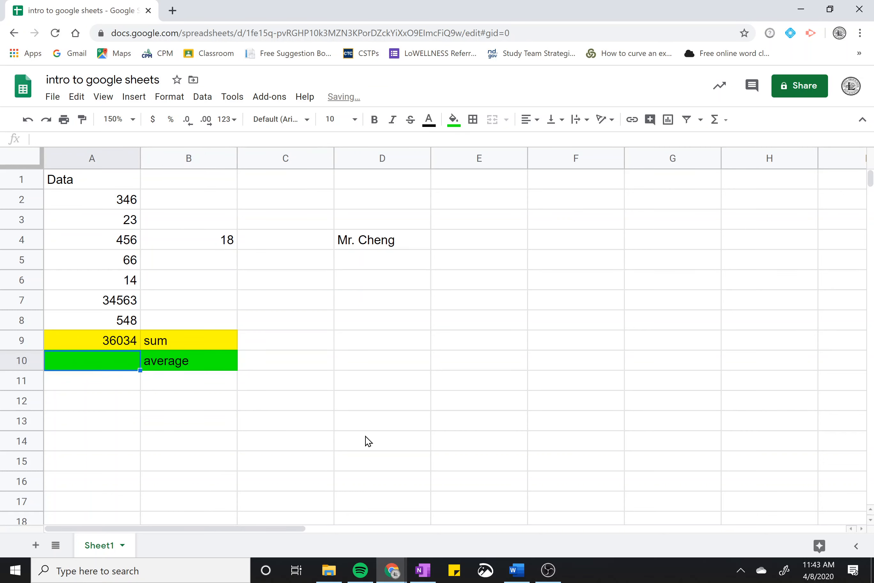
Try the suggested =AVERAGE(A2:A8) in A10, then clear it
{"action": "type", "text": "=avera"}
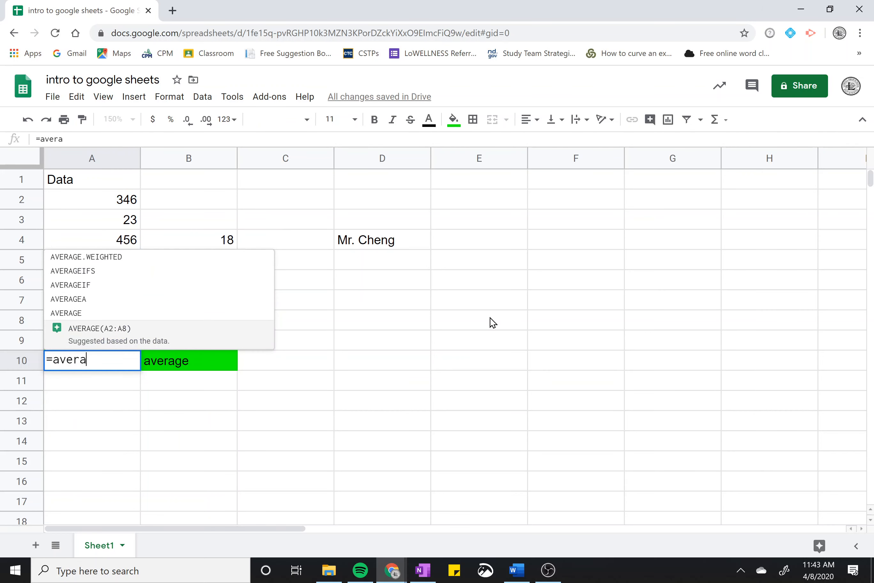
{"action": "type", "text": "ge"}
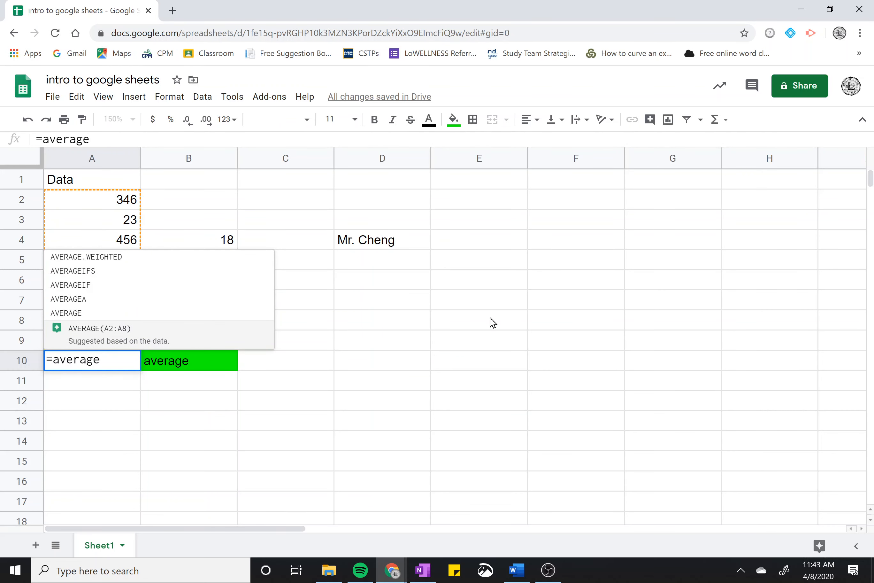
{"action": "left_click", "coordinate": [141, 338]}
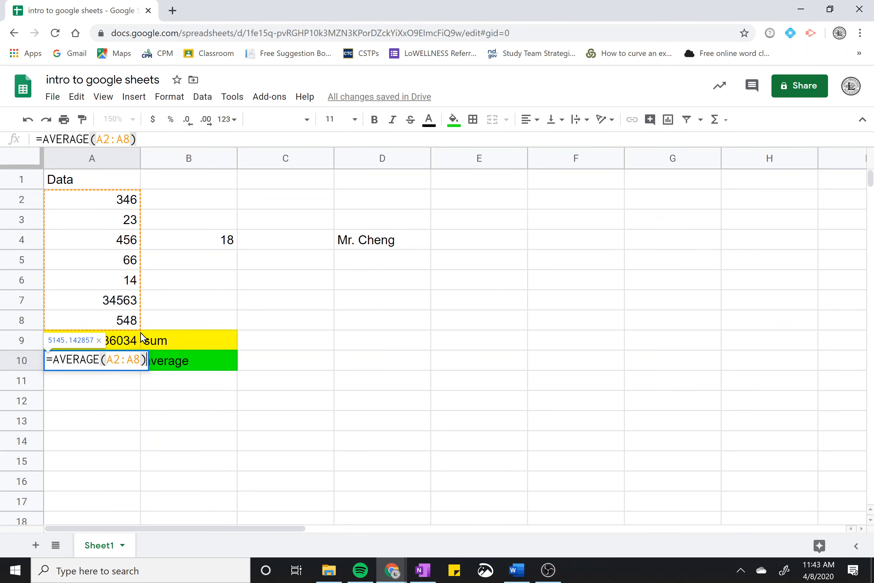
{"action": "key", "text": "Return"}
{"action": "key", "text": "Up"}
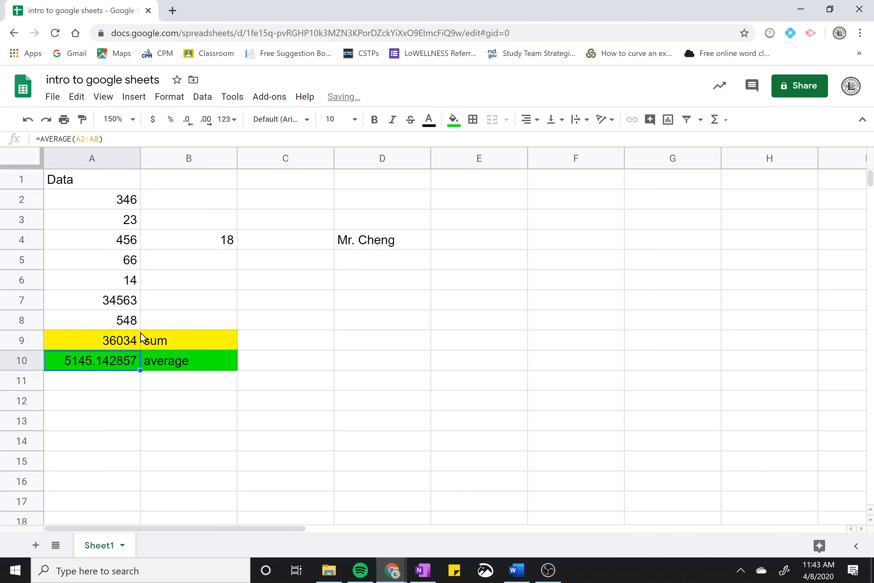
{"action": "key", "text": "Delete"}
Enter =average(A2:A8,B4) in A10, showing 4504.25
{"action": "type", "text": "=aver"}
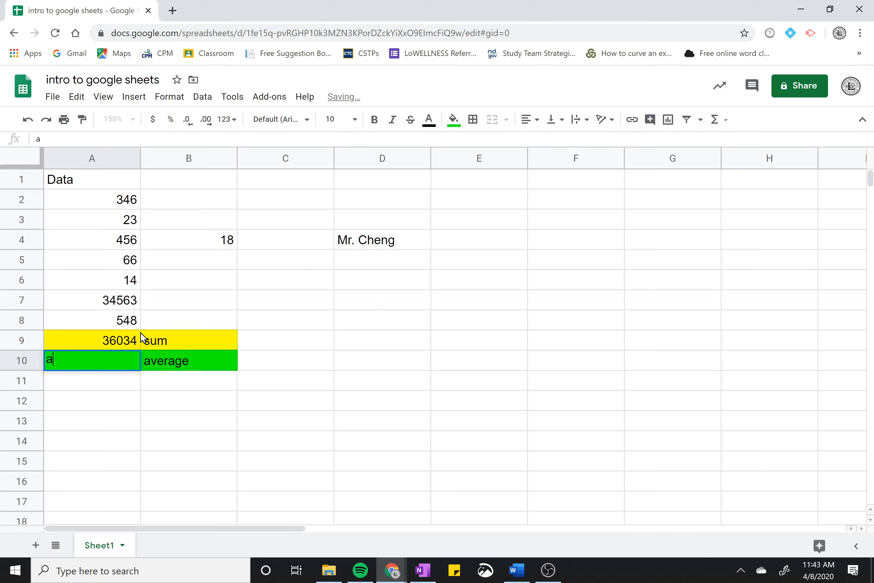
{"action": "type", "text": "age"}
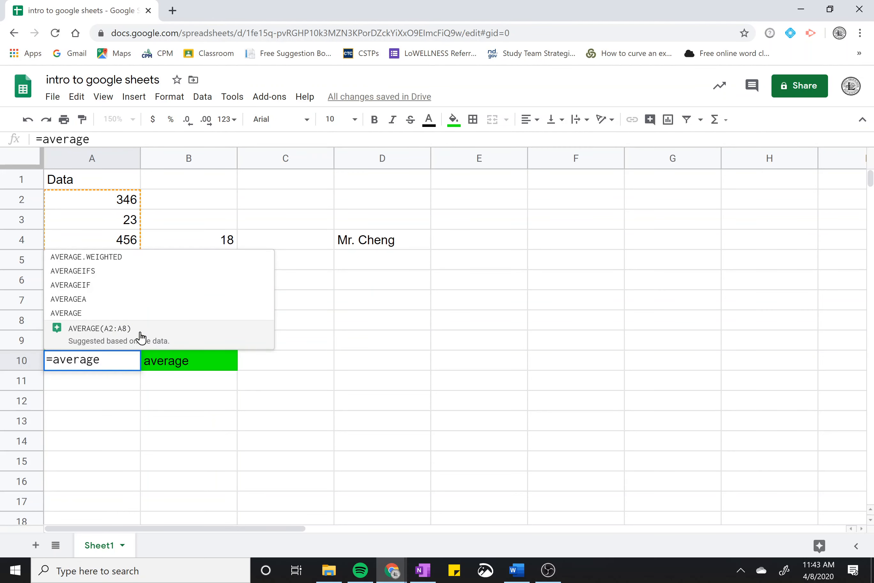
{"action": "type", "text": "("}
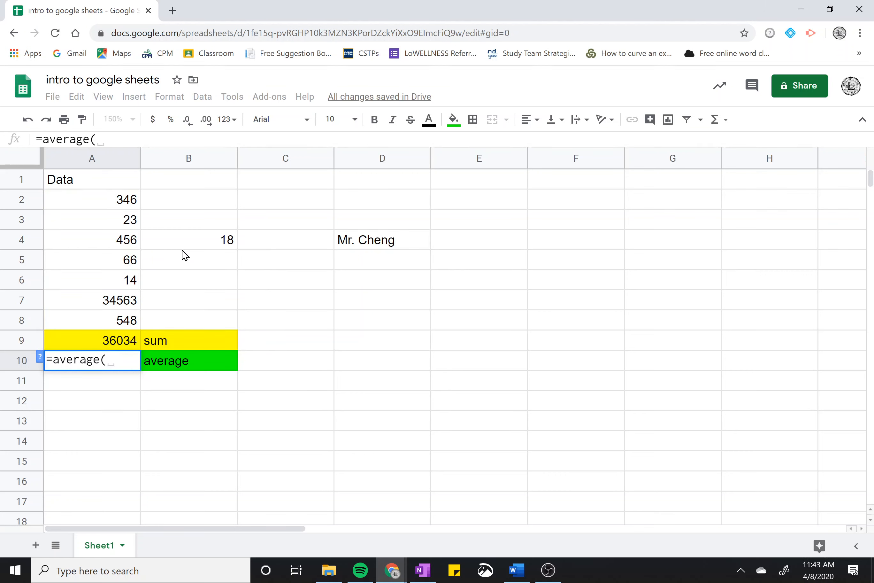
{"action": "left_click", "coordinate": [113, 203]}
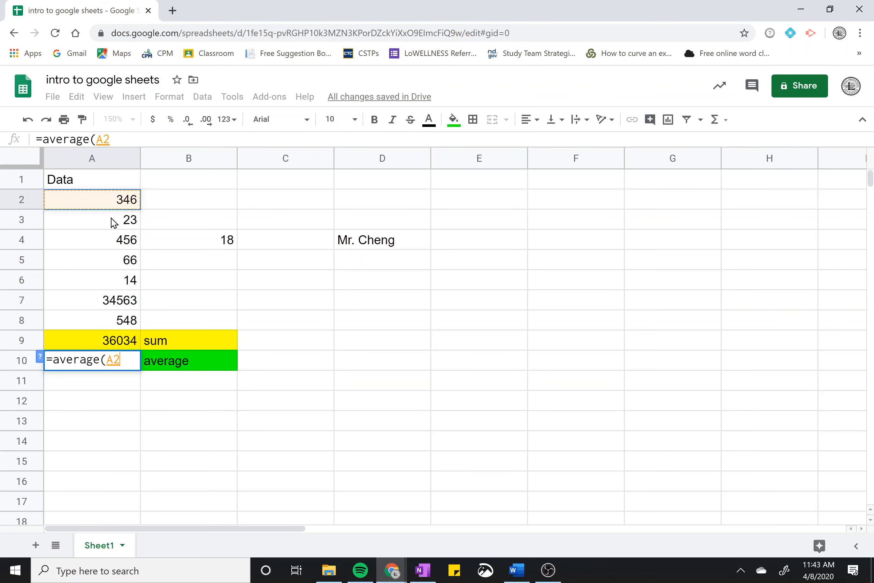
{"action": "left_click_drag", "start_coordinate": [113, 222], "coordinate": [138, 330]}
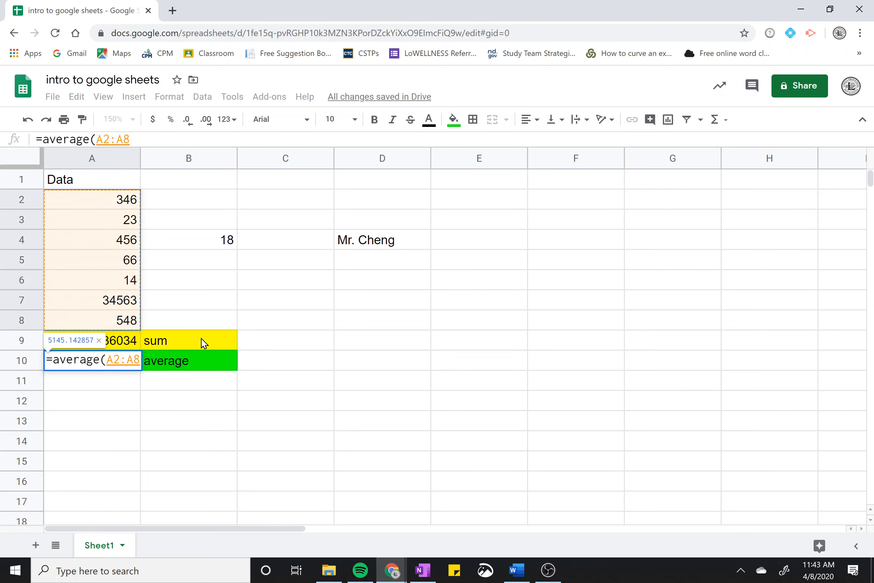
{"action": "type", "text": ","}
{"action": "left_click", "coordinate": [213, 243]}
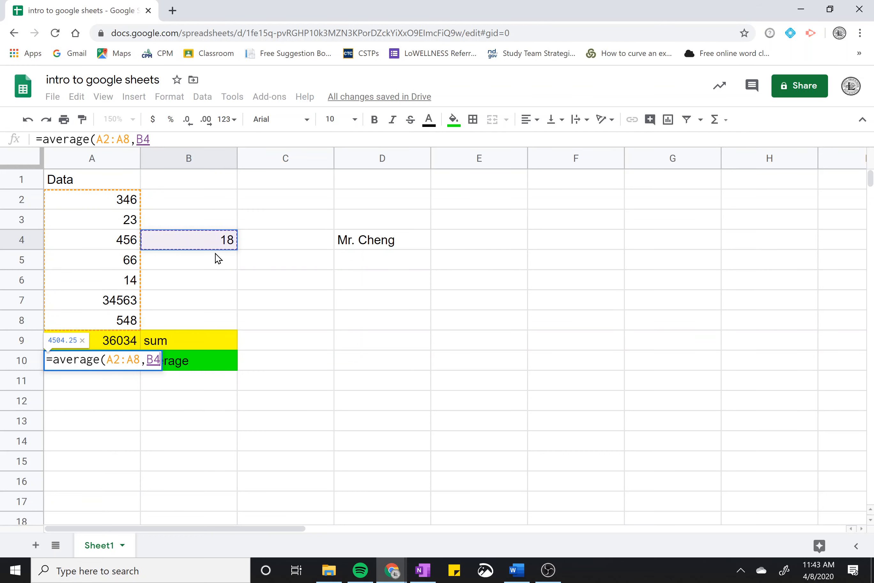
{"action": "type", "text": ")"}
{"action": "key", "text": "Return"}
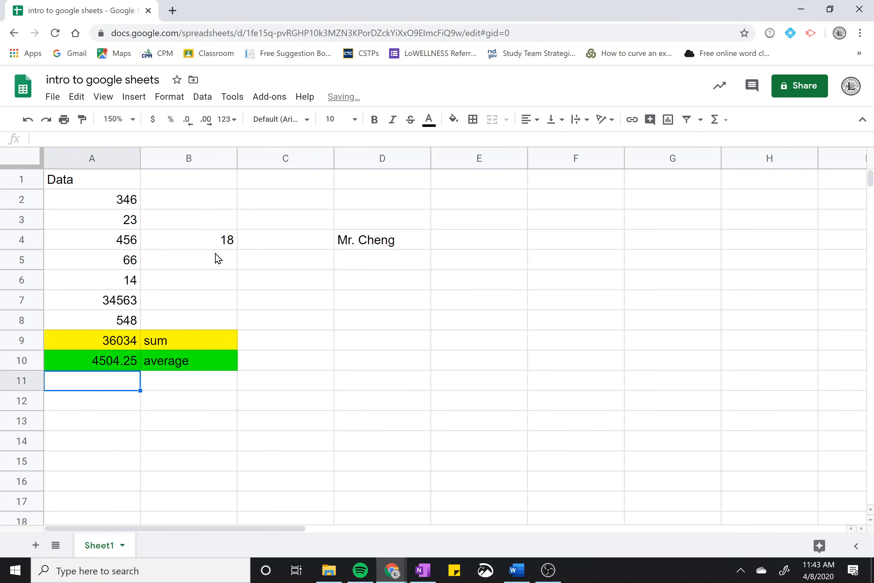
{"action": "left_click", "coordinate": [115, 368]}
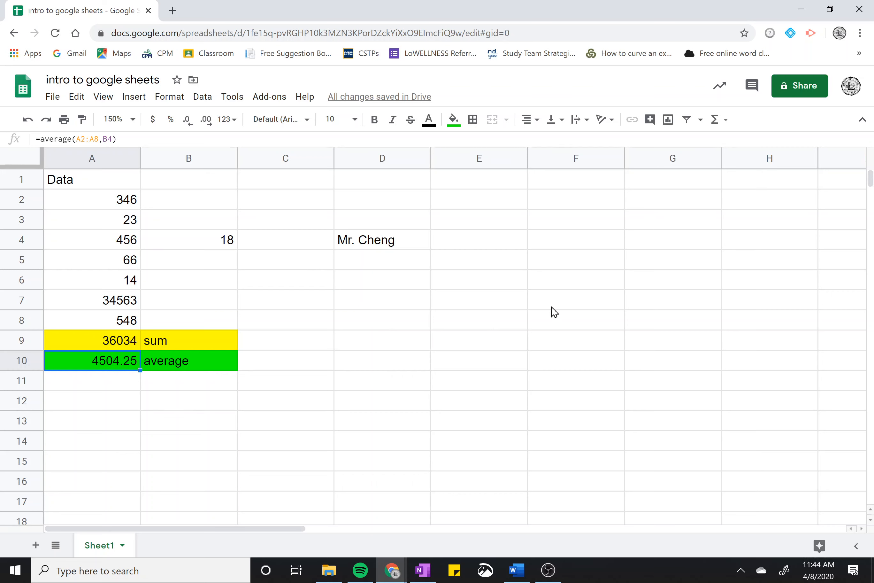
Look through the Help menu's commands, then close the menu
{"action": "scroll", "coordinate": [540, 312], "scroll_direction": "down", "scroll_amount": 2}
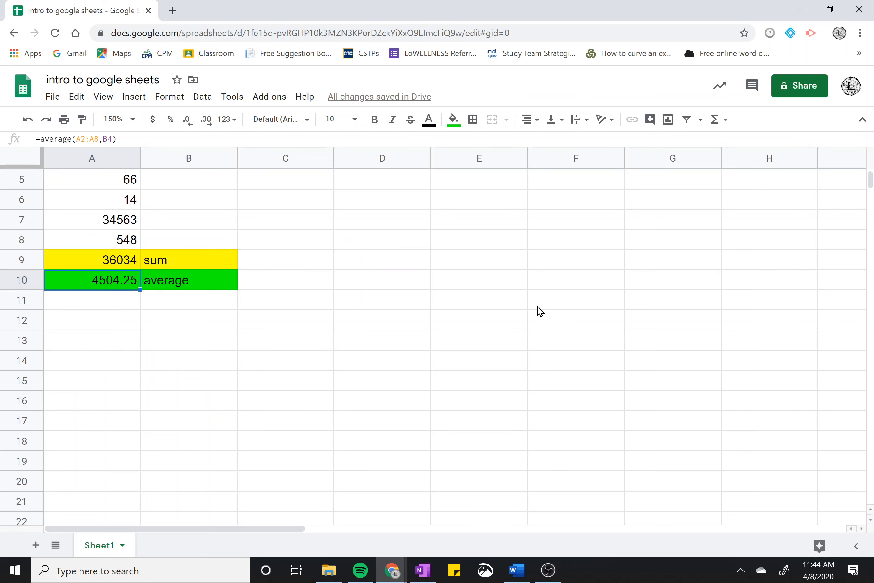
{"action": "scroll", "coordinate": [540, 312], "scroll_direction": "up", "scroll_amount": 2}
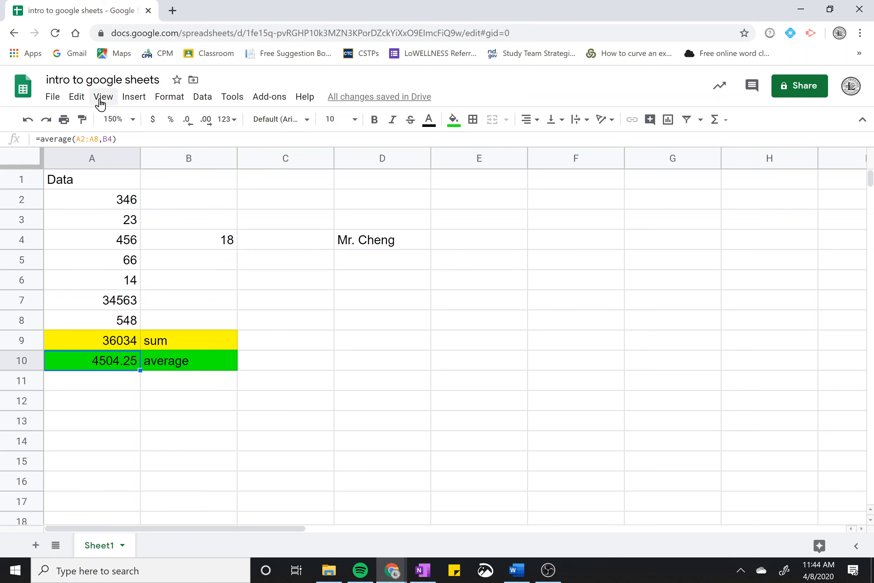
{"action": "left_click", "coordinate": [52, 98]}
{"action": "mouse_move", "coordinate": [118, 100]}
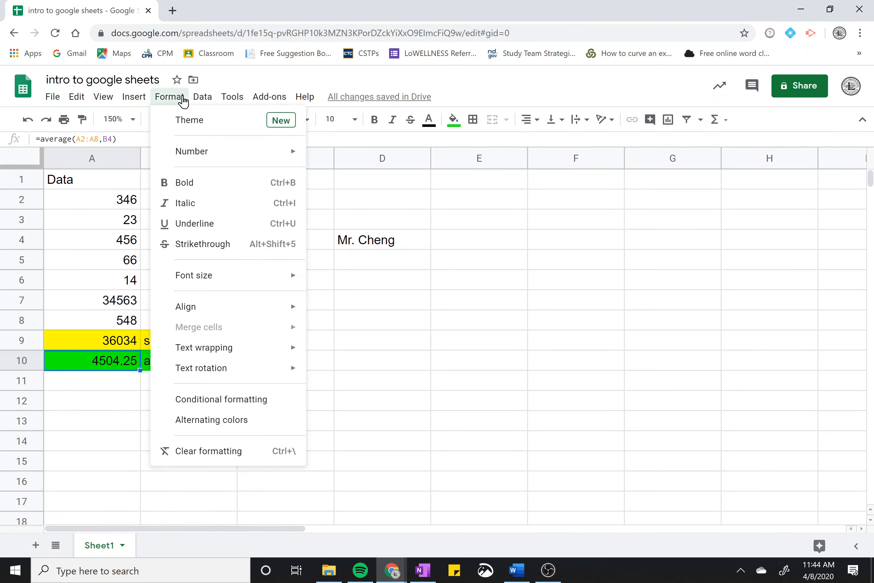
{"action": "mouse_move", "coordinate": [208, 100]}
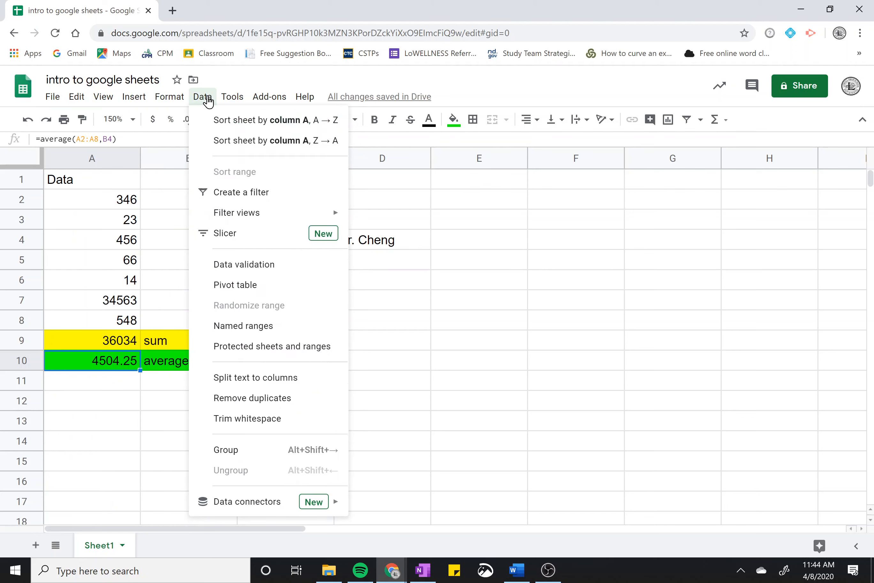
{"action": "left_click", "coordinate": [308, 100]}
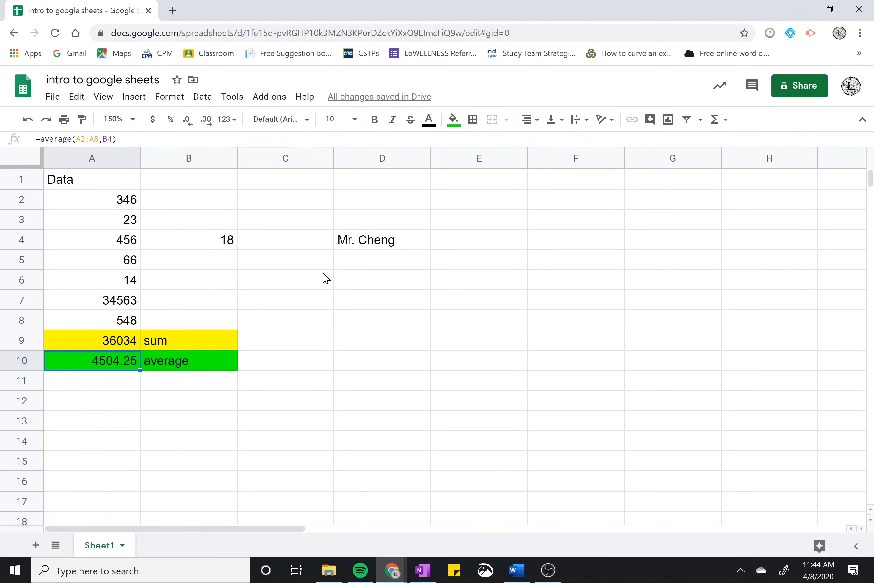
Delete the teacher's name from cell D4, leaving it empty
{"action": "left_click", "coordinate": [479, 199]}
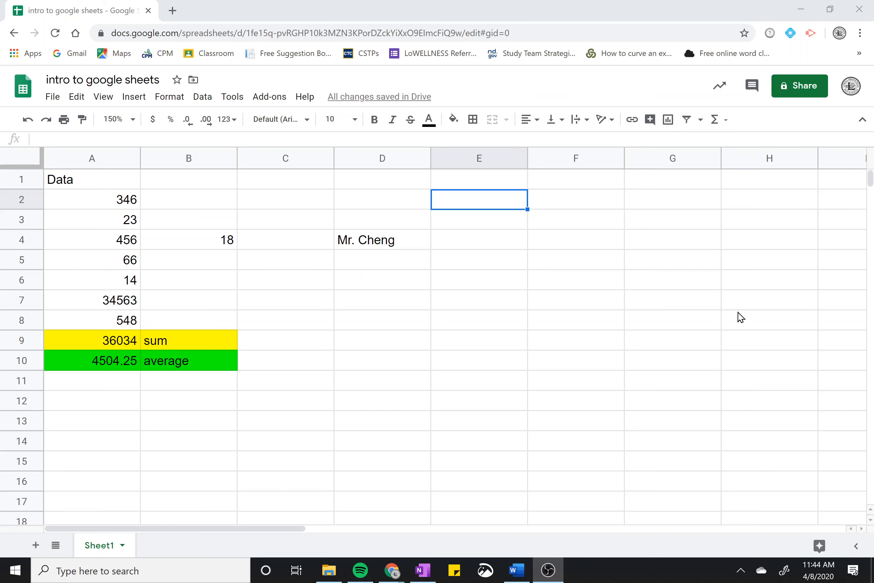
{"action": "left_click", "coordinate": [392, 247]}
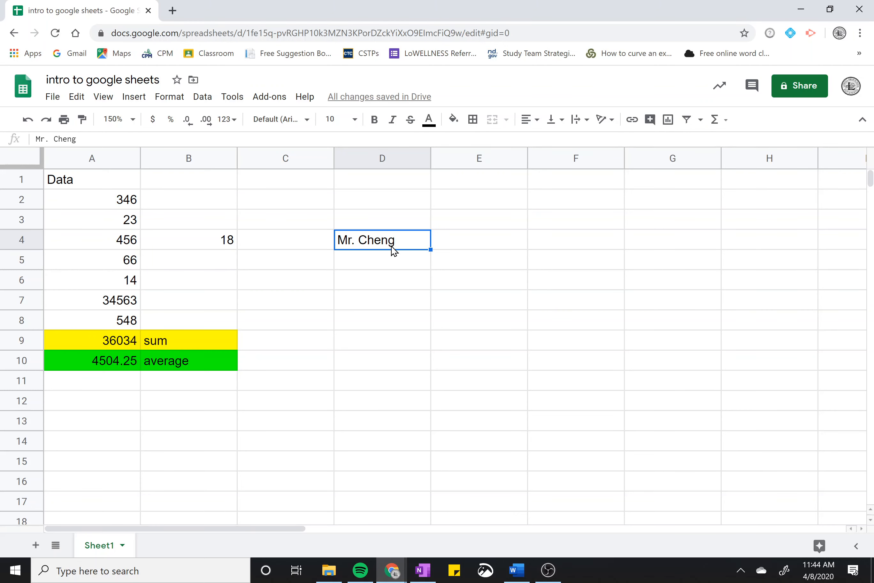
{"action": "key", "text": "Delete"}
{"action": "left_click", "coordinate": [423, 568]}
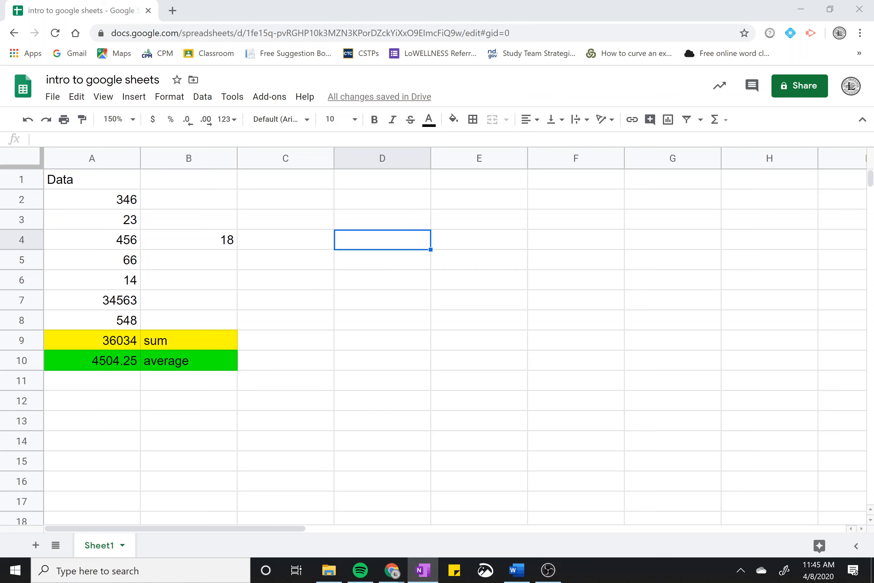
Bring OneNote full screen and handwrite 24 in red ink
{"action": "left_click_drag", "start_coordinate": [872, 113], "coordinate": [305, 1]}
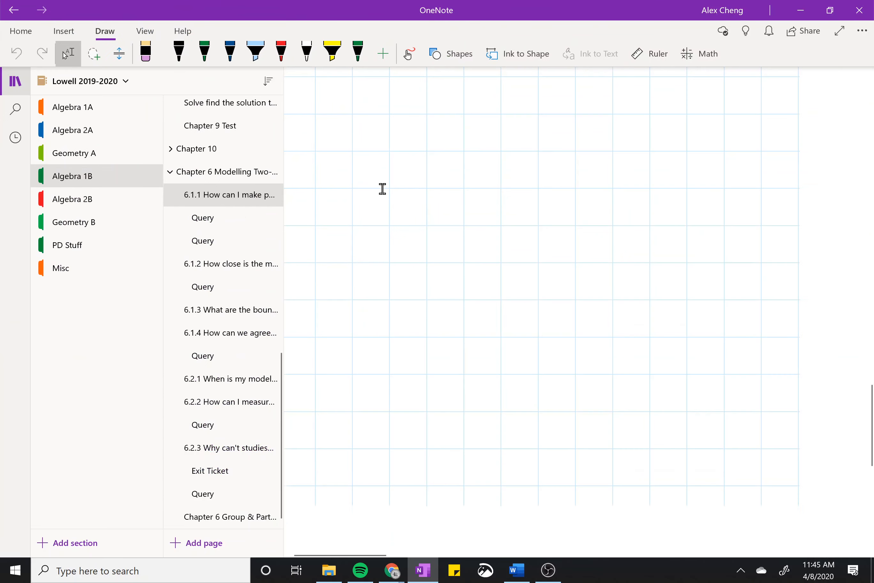
{"action": "left_click", "coordinate": [281, 53]}
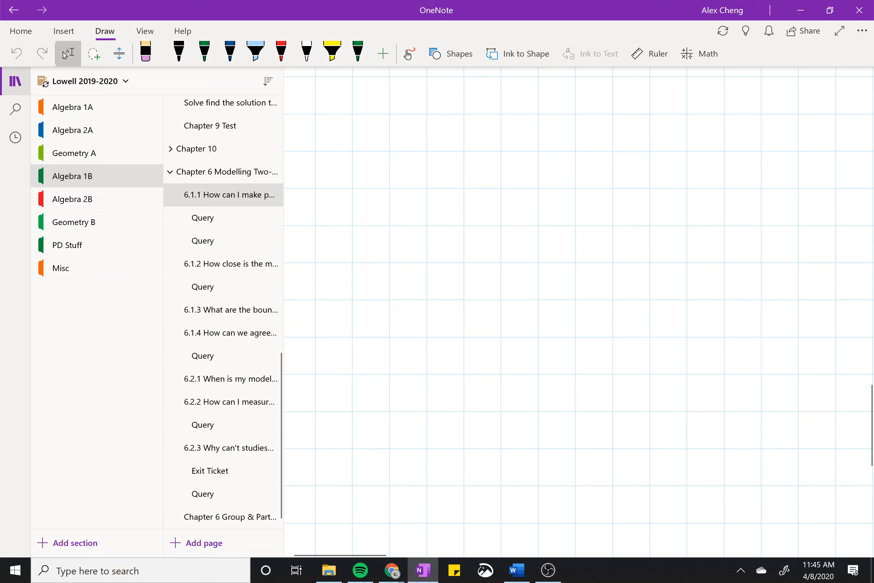
{"action": "left_click", "coordinate": [282, 53]}
{"action": "left_click_drag", "start_coordinate": [392, 255], "coordinate": [420, 300]}
{"action": "mouse_move", "coordinate": [441, 248]}
{"action": "left_mouse_down"}
{"action": "mouse_move", "coordinate": [458, 268]}
{"action": "mouse_move", "coordinate": [460, 312]}
{"action": "left_mouse_up"}
Write (15+5) under a square-root sign after the 24, then return to the spreadsheet in Chrome
{"action": "left_click_drag", "start_coordinate": [524, 235], "coordinate": [507, 320]}
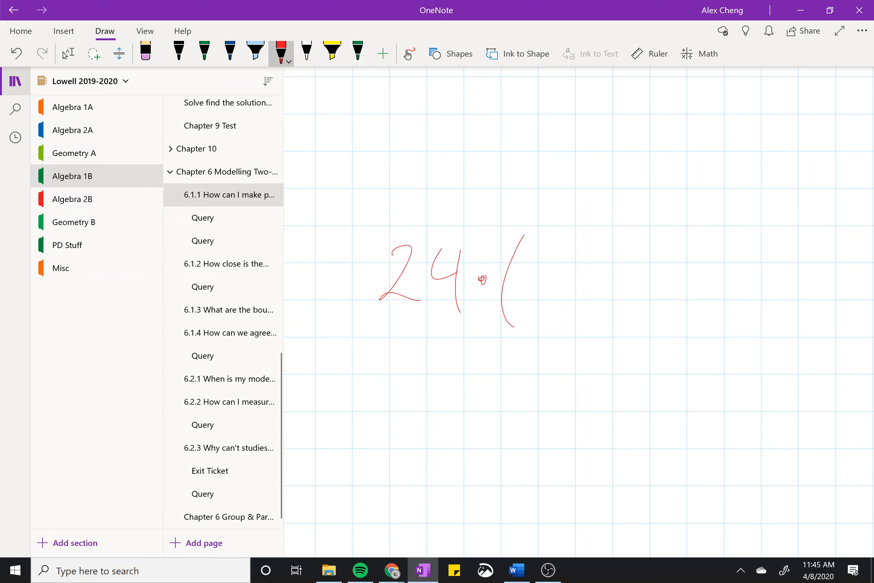
{"action": "left_click_drag", "start_coordinate": [566, 270], "coordinate": [566, 315]}
{"action": "left_click_drag", "start_coordinate": [614, 269], "coordinate": [614, 272]}
{"action": "left_click_drag", "start_coordinate": [674, 255], "coordinate": [648, 311]}
{"action": "left_click_drag", "start_coordinate": [686, 224], "coordinate": [680, 331]}
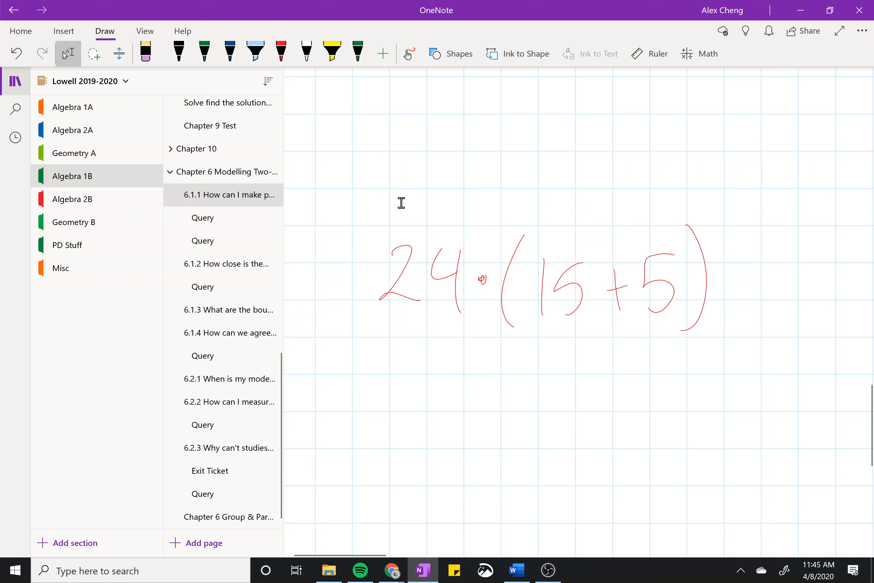
{"action": "mouse_move", "coordinate": [483, 316]}
{"action": "left_mouse_down"}
{"action": "mouse_move", "coordinate": [564, 211]}
{"action": "mouse_move", "coordinate": [749, 206]}
{"action": "left_mouse_up"}
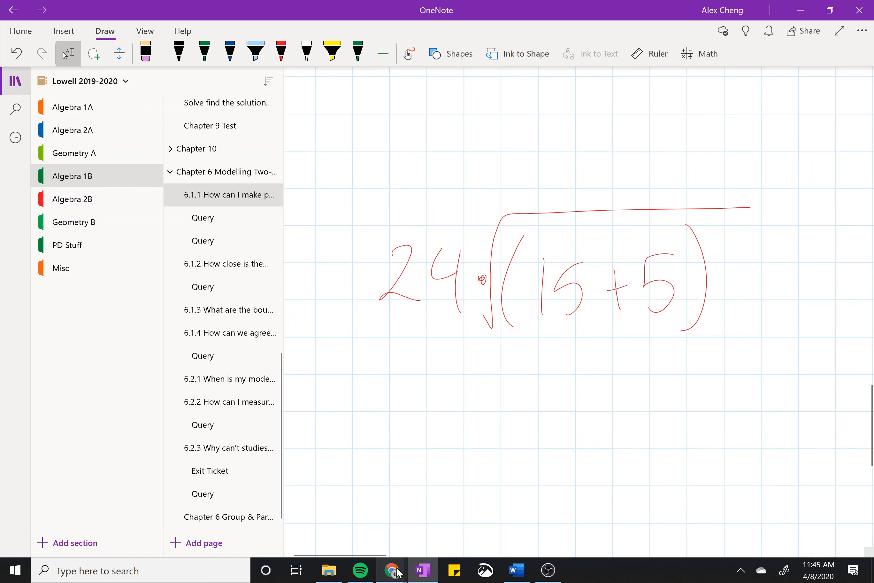
{"action": "mouse_move", "coordinate": [398, 572]}
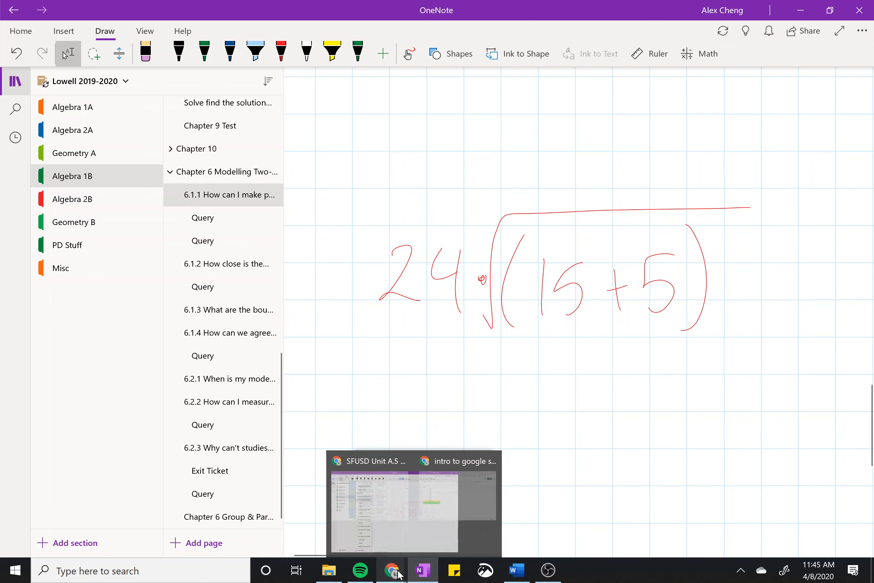
{"action": "left_click", "coordinate": [471, 496]}
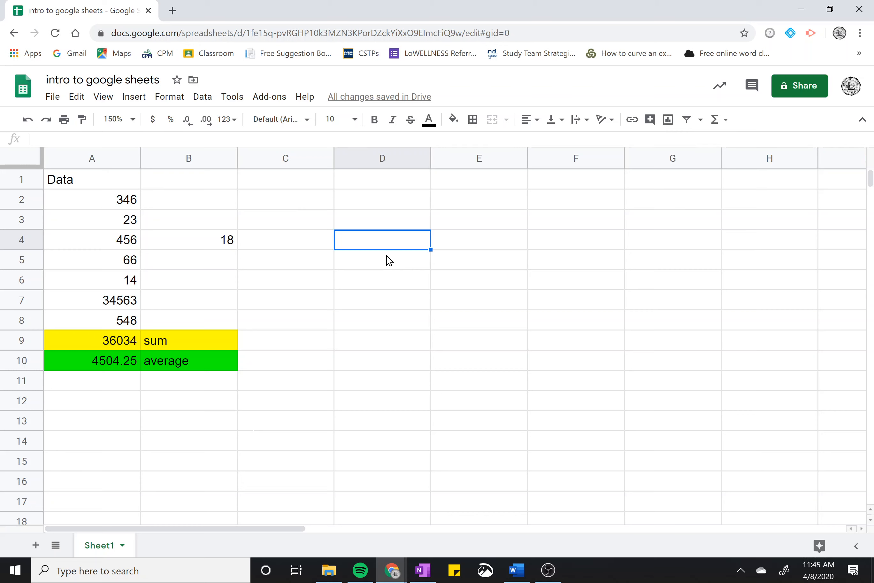
Enter =24*sqrt(15+5) in D4 so it shows 107.3312629
{"action": "type", "text": "="}
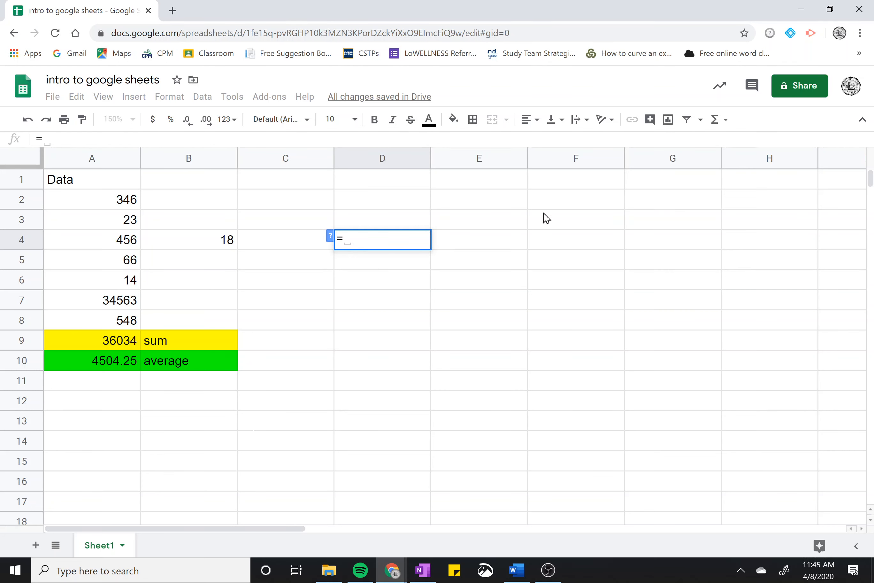
{"action": "type", "text": "24"}
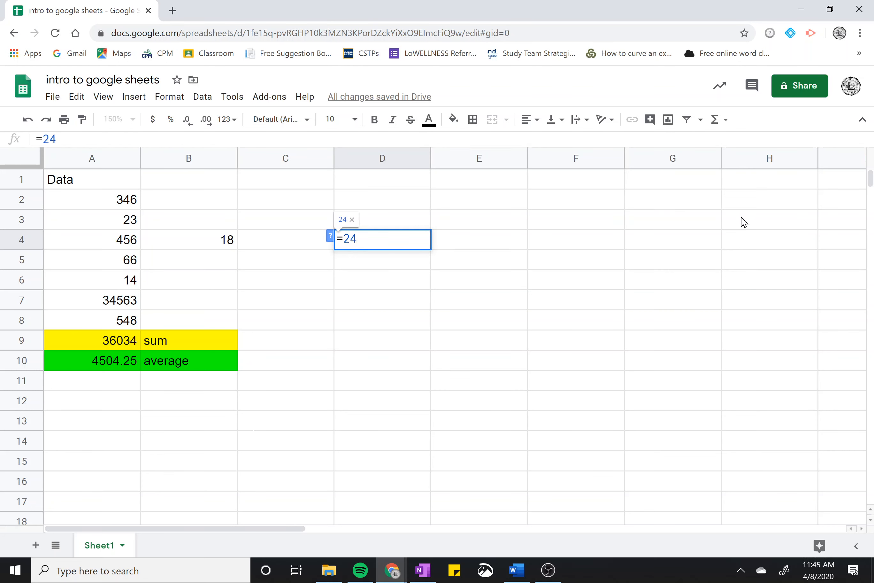
{"action": "type", "text": "*"}
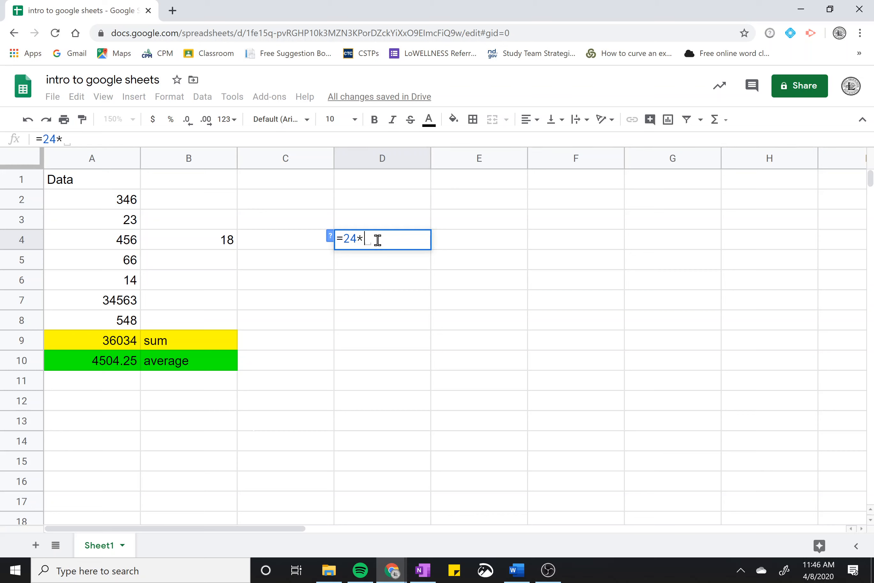
{"action": "type", "text": "sqrt"}
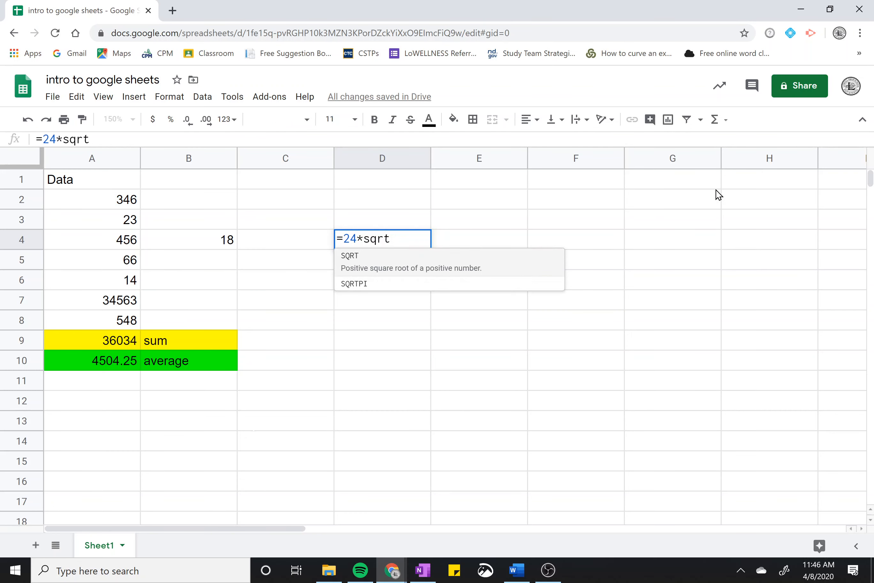
{"action": "type", "text": "(15+"}
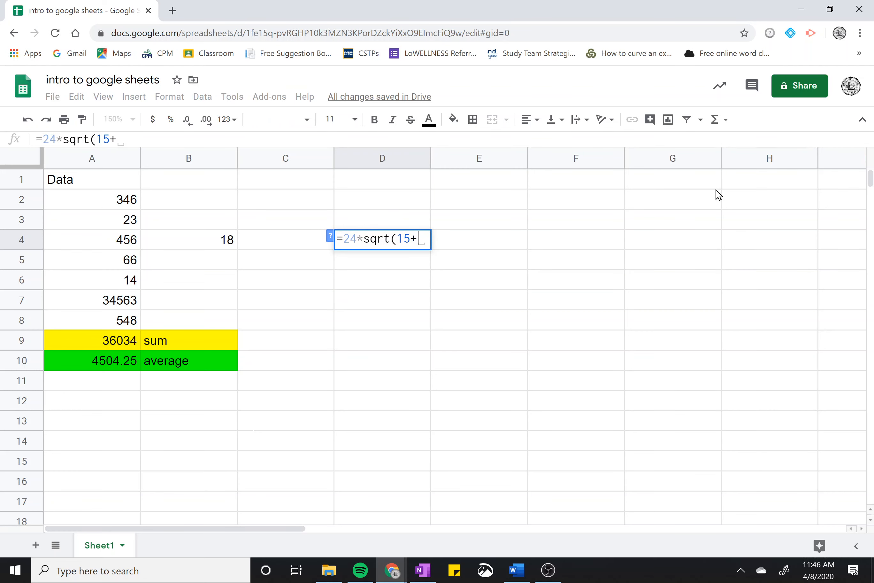
{"action": "type", "text": "5"}
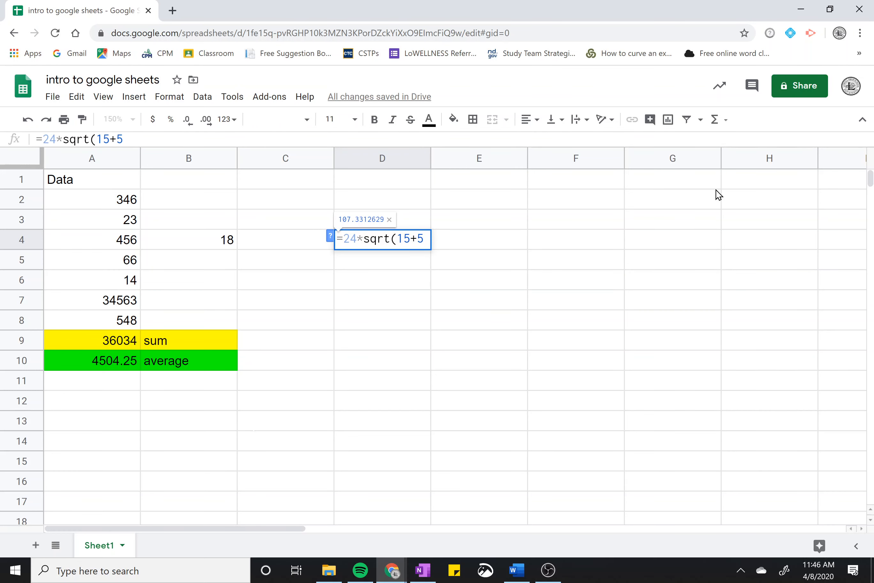
{"action": "type", "text": ")"}
{"action": "key", "text": "Return"}
{"action": "key", "text": "Up"}
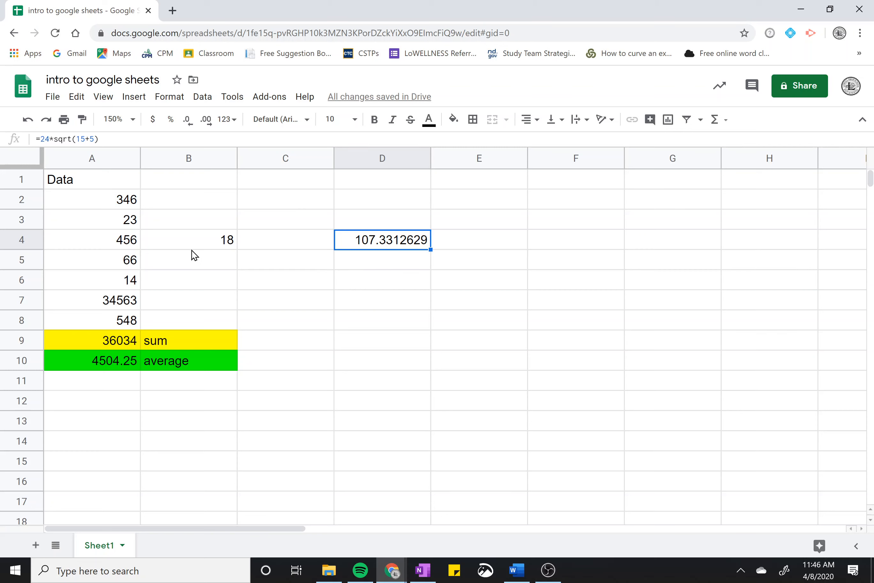
{"action": "left_click", "coordinate": [118, 238]}
{"action": "left_click", "coordinate": [188, 247]}
Build =A4*sqrt(A5) in D5 from cell references, giving 3704.561513
{"action": "left_click", "coordinate": [344, 241]}
{"action": "left_click", "coordinate": [354, 263]}
{"action": "type", "text": "="}
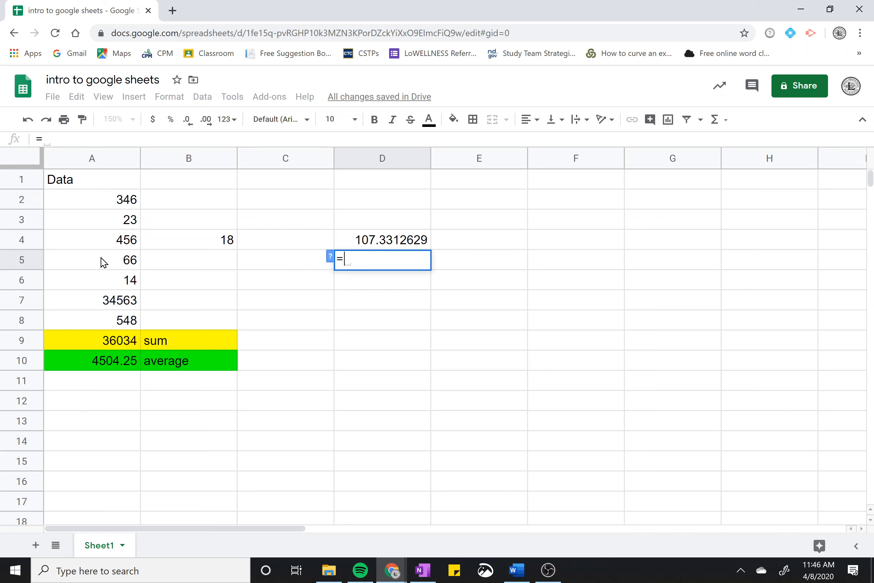
{"action": "left_click", "coordinate": [124, 245]}
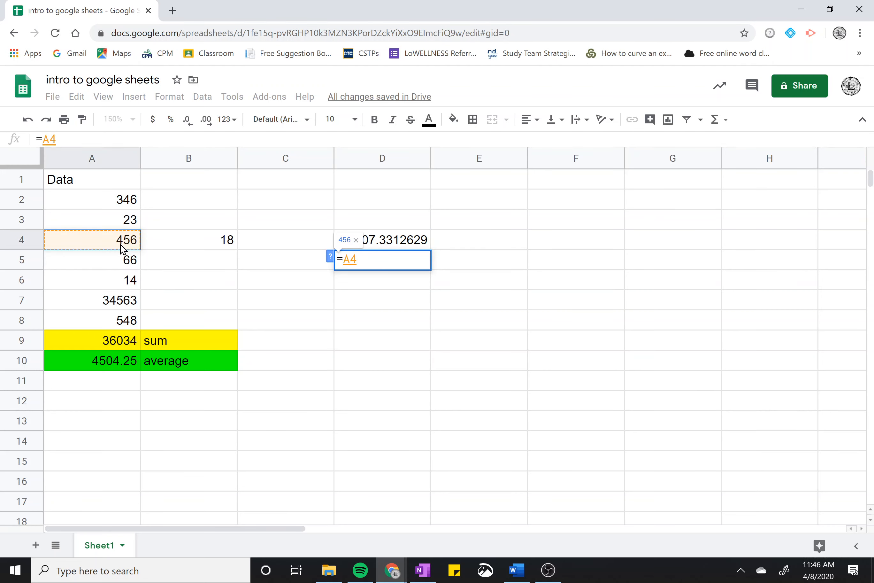
{"action": "type", "text": "*sqrt("}
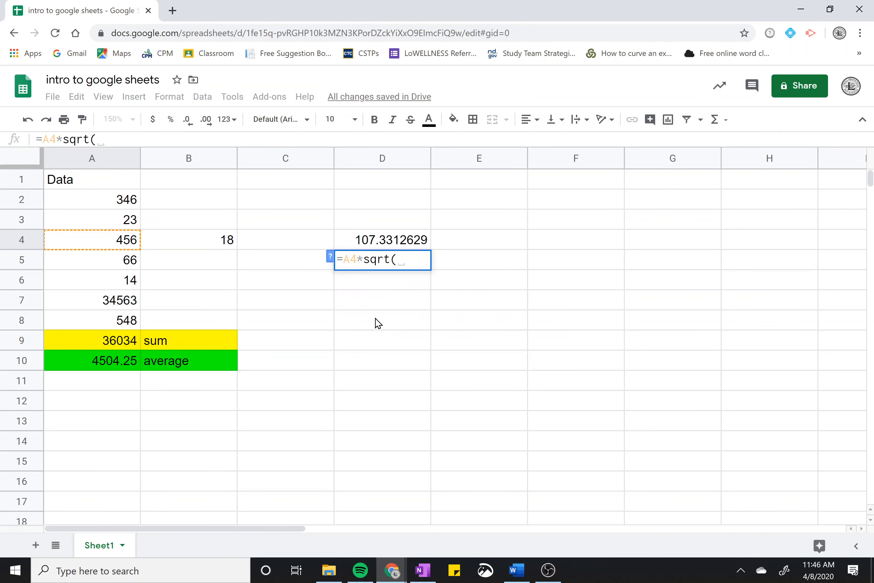
{"action": "left_click", "coordinate": [134, 266]}
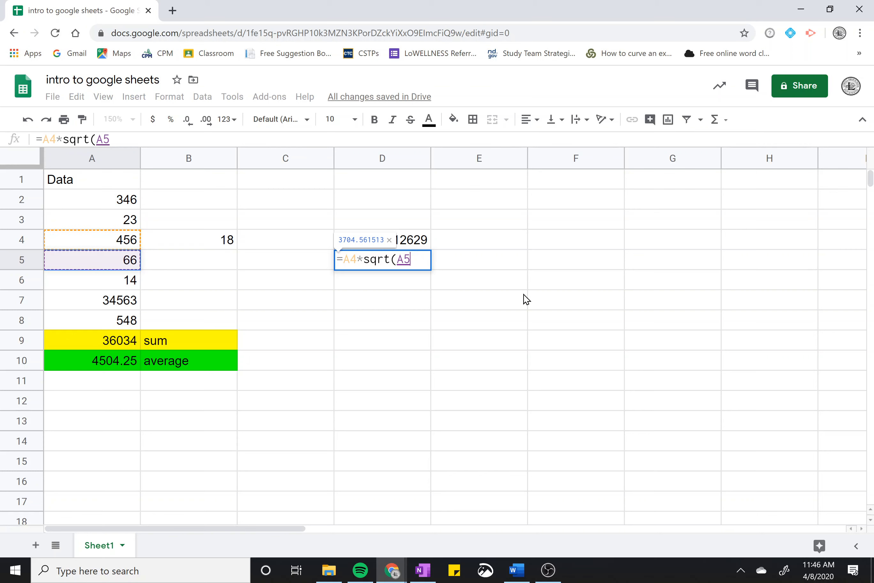
{"action": "type", "text": ")"}
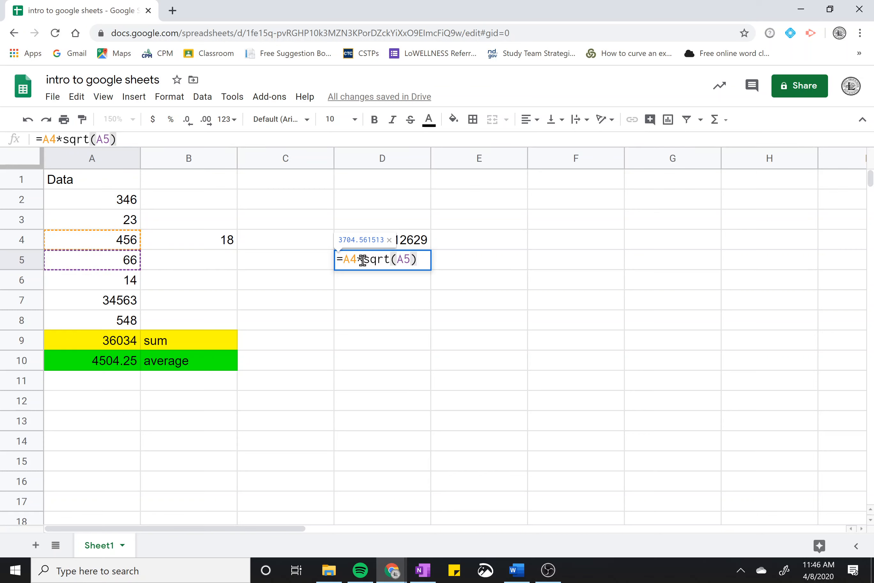
{"action": "key", "text": "Return"}
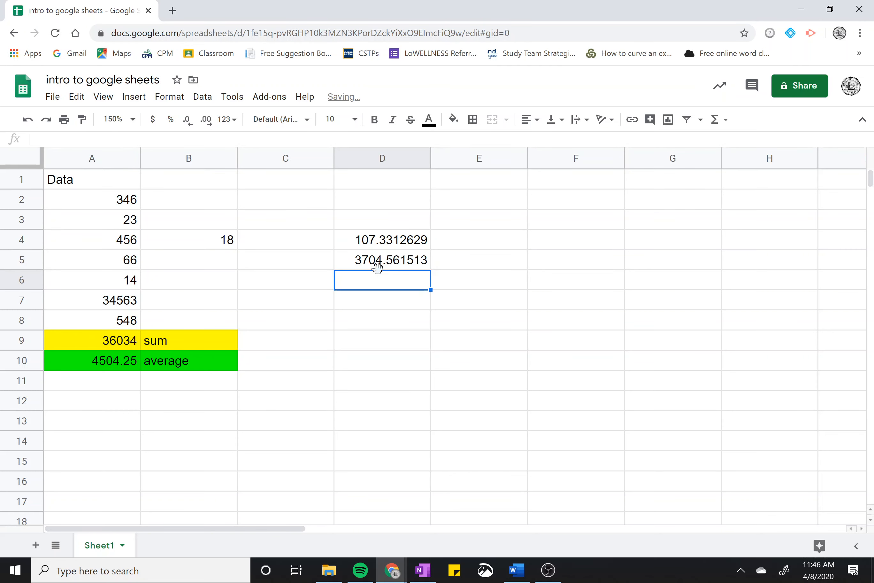
{"action": "left_click", "coordinate": [381, 266]}
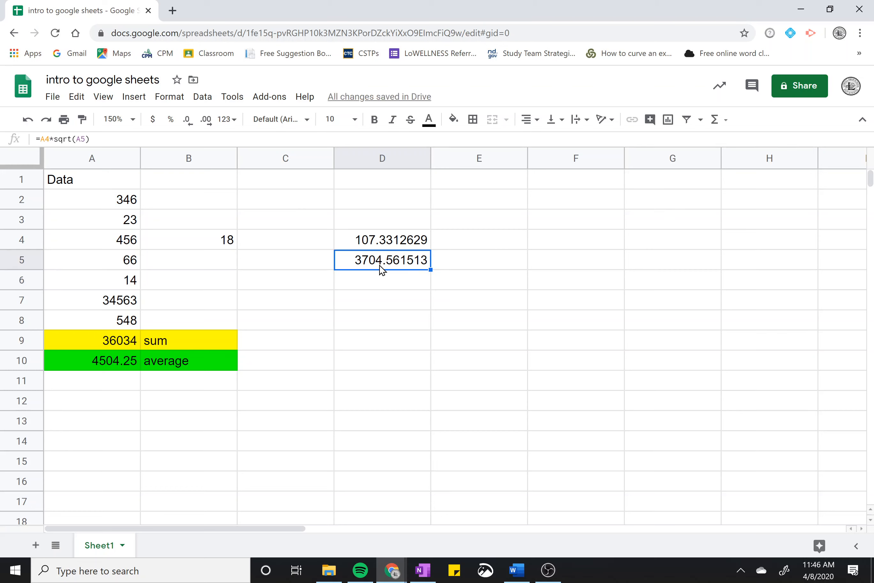